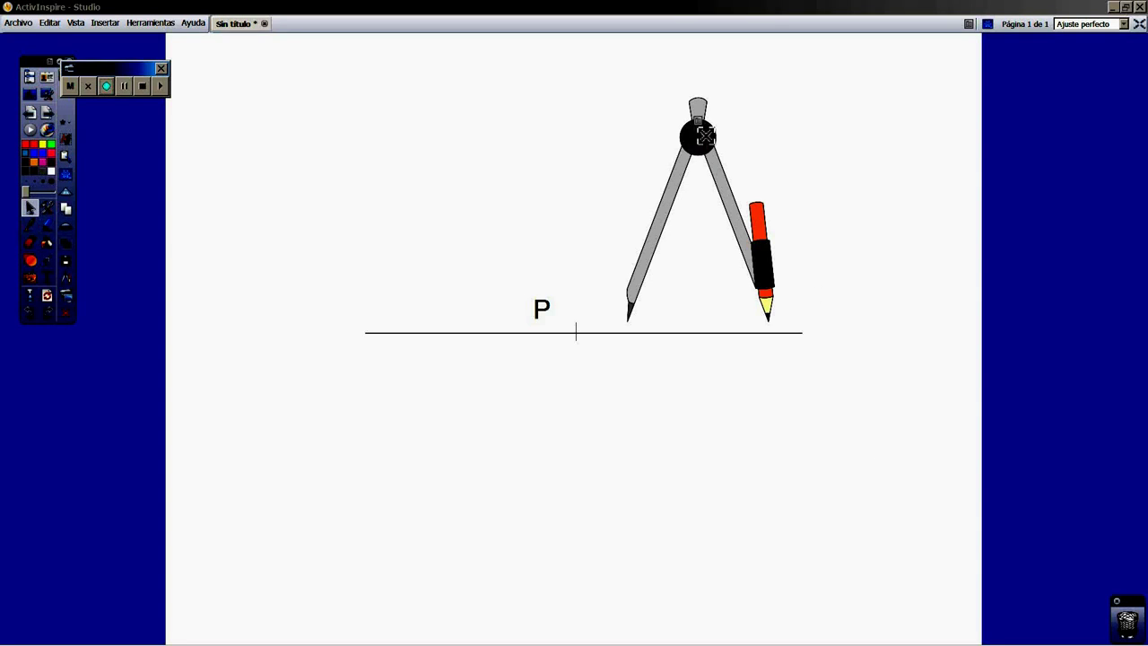
# - Set the compass needle on P, swing a full circle across the horizontal line, then move the compass aside
pyautogui.moveTo(704, 138); pyautogui.dragTo(653, 149)
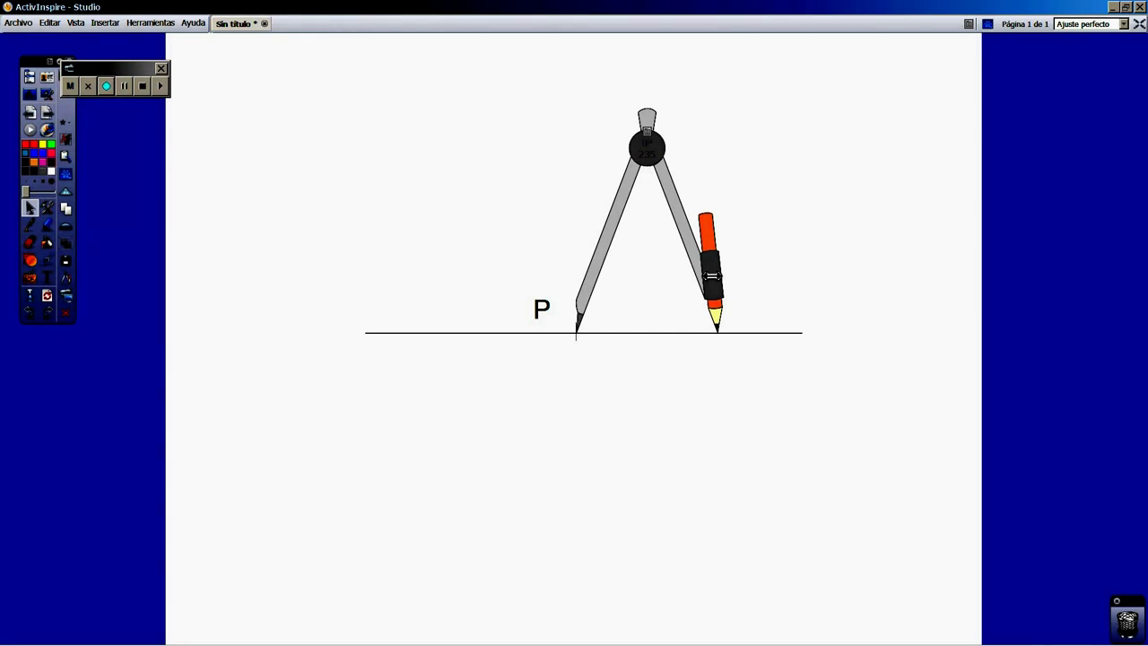
pyautogui.moveTo(706, 283)
pyautogui.mouseDown()
pyautogui.moveTo(471, 418)
pyautogui.moveTo(441, 399)
pyautogui.mouseUp()
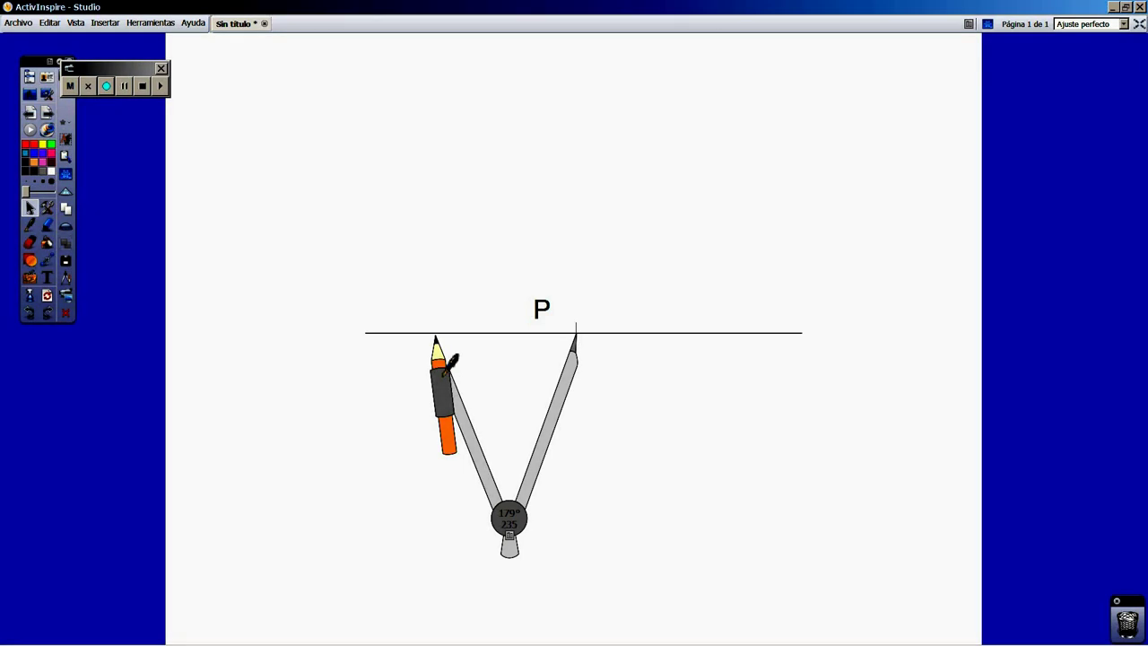
pyautogui.moveTo(447, 378)
pyautogui.mouseDown()
pyautogui.moveTo(481, 223)
pyautogui.moveTo(501, 210)
pyautogui.moveTo(774, 289)
pyautogui.moveTo(690, 509)
pyautogui.moveTo(660, 516)
pyautogui.moveTo(436, 425)
pyautogui.moveTo(432, 355)
pyautogui.mouseUp()
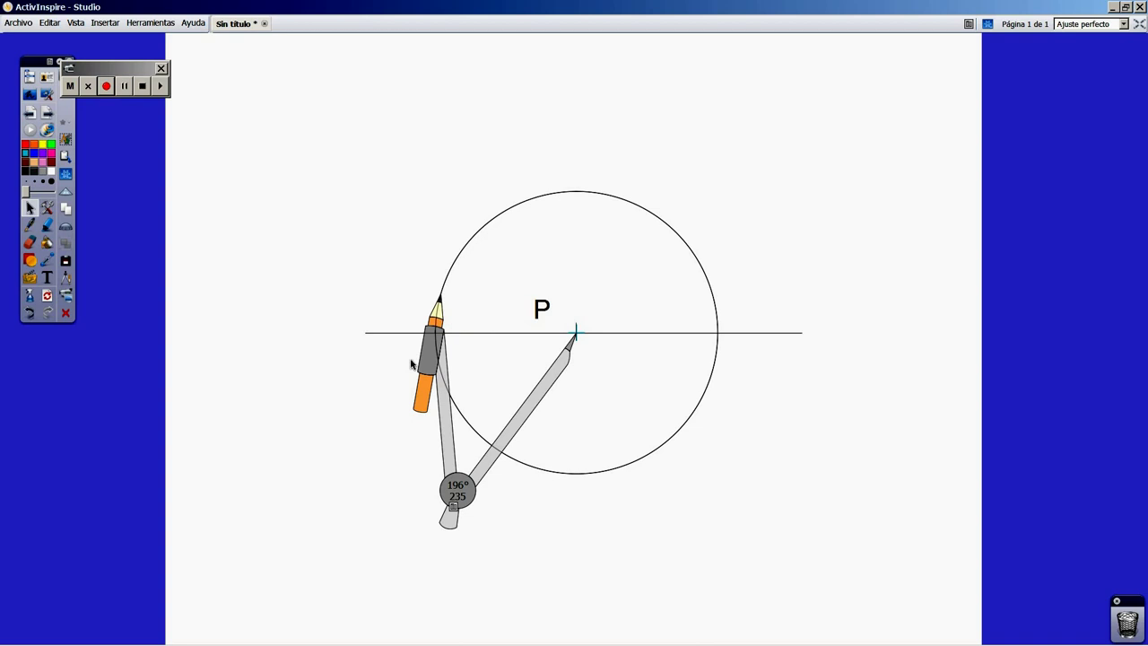
pyautogui.moveTo(450, 440); pyautogui.dragTo(367, 398)
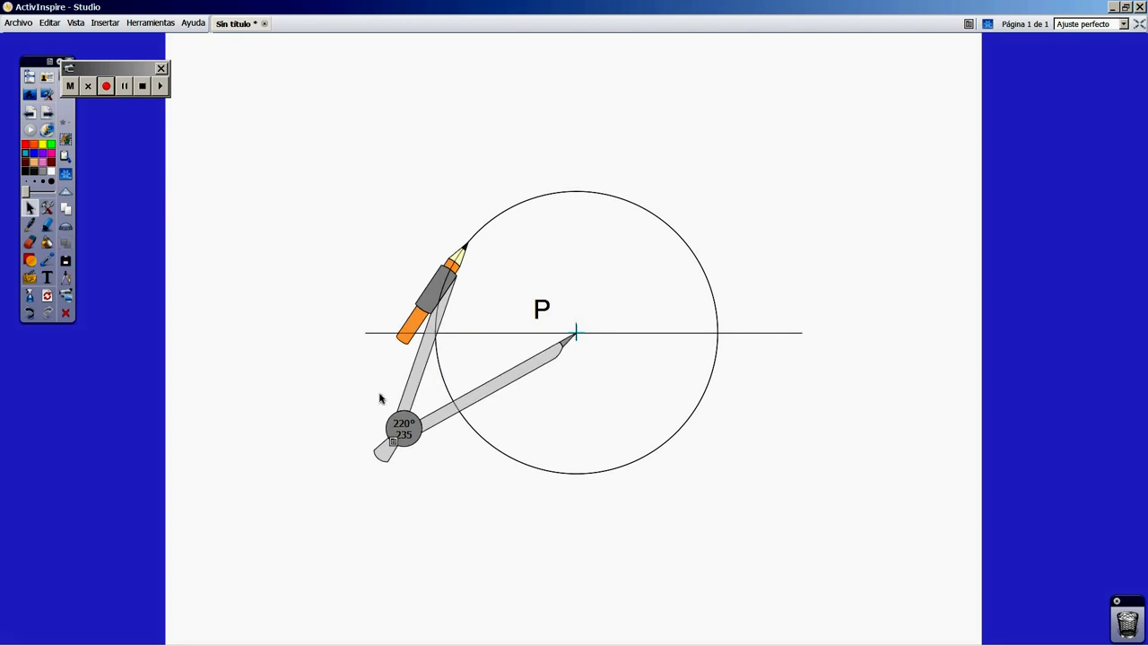
pyautogui.moveTo(408, 431); pyautogui.dragTo(208, 366)
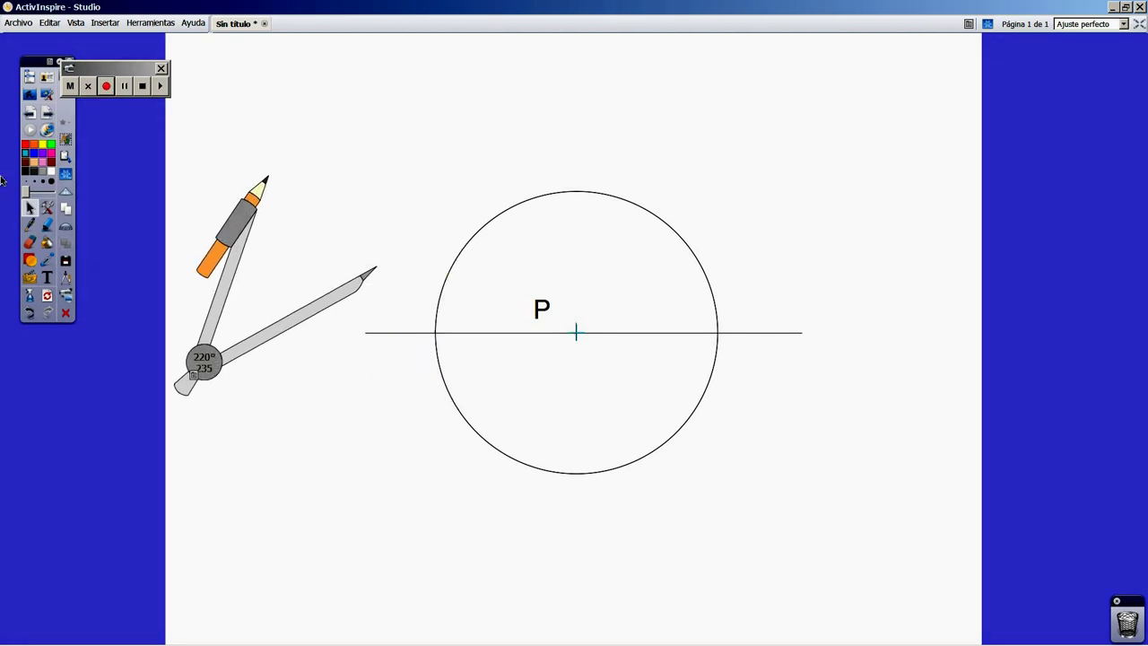
# - Add text labels A and B at the circle's left and right line crossings, then bring the compass to A
pyautogui.click(48, 277)
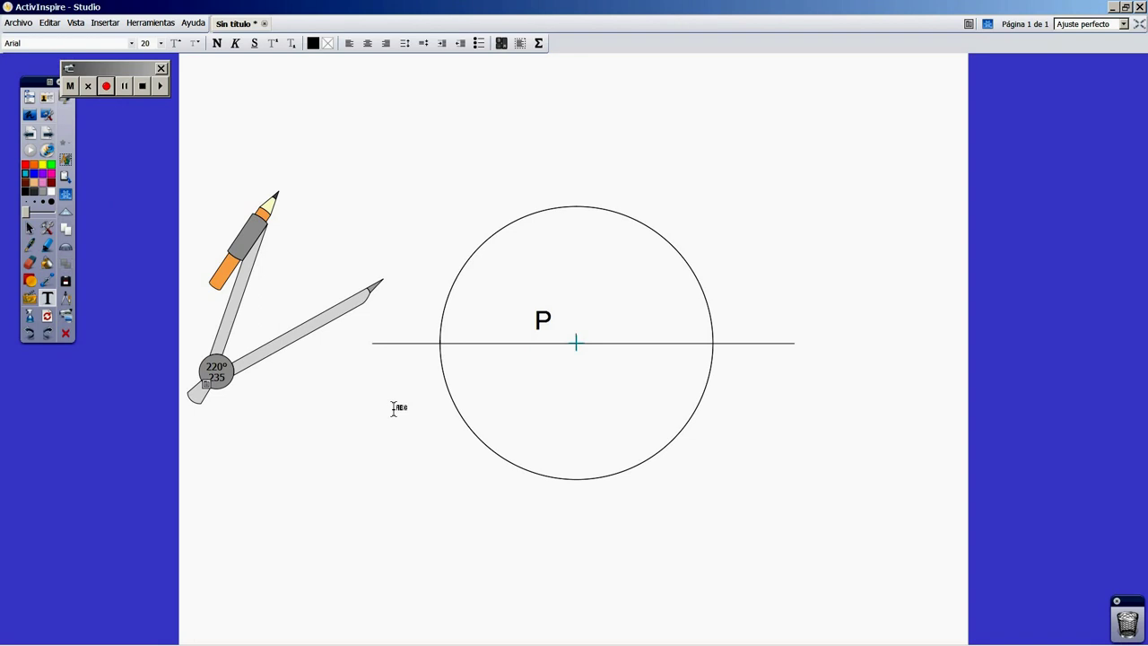
pyautogui.click(430, 362)
pyautogui.write('A')
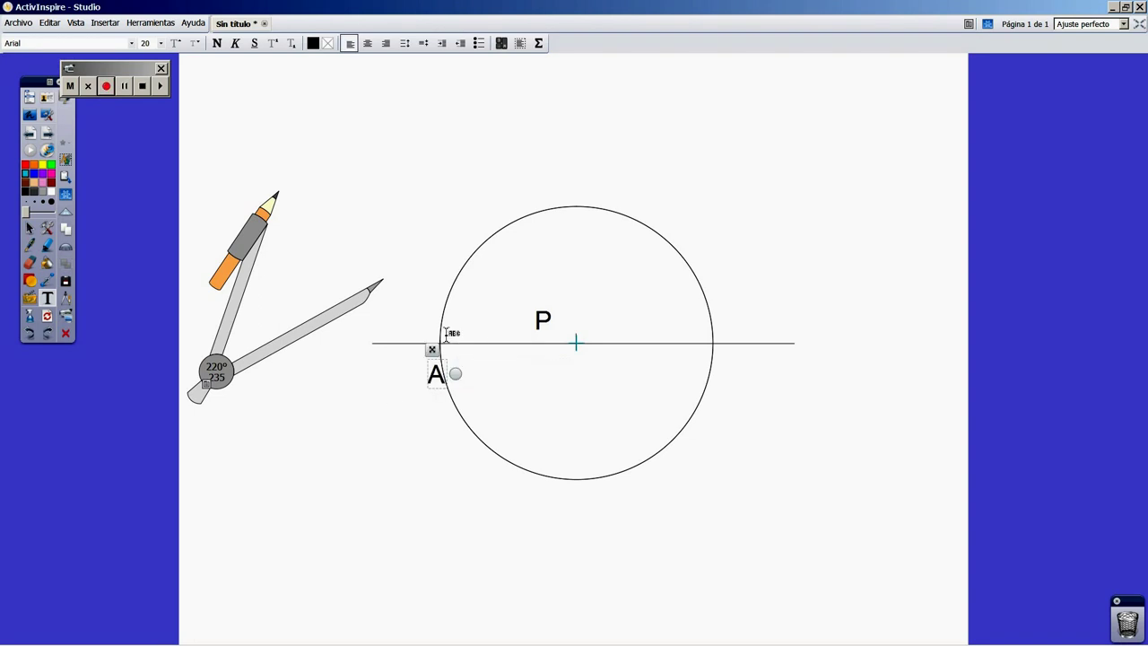
pyautogui.moveTo(433, 351); pyautogui.dragTo(418, 337)
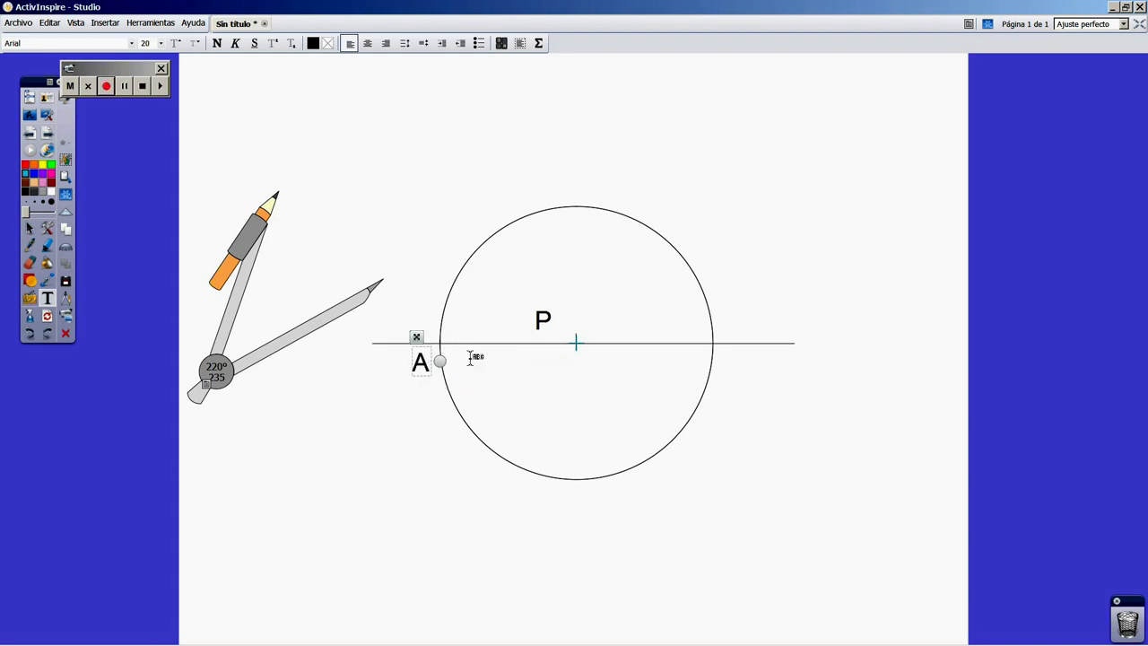
pyautogui.click(731, 370)
pyautogui.click(731, 371)
pyautogui.write('B')
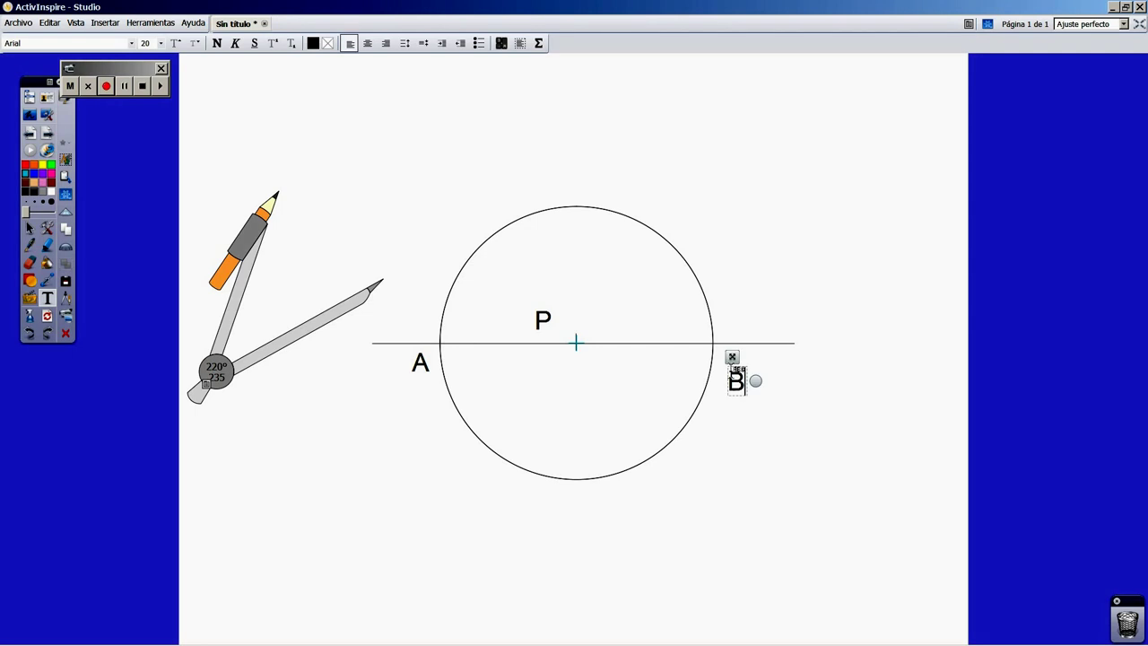
pyautogui.moveTo(734, 359); pyautogui.dragTo(729, 337)
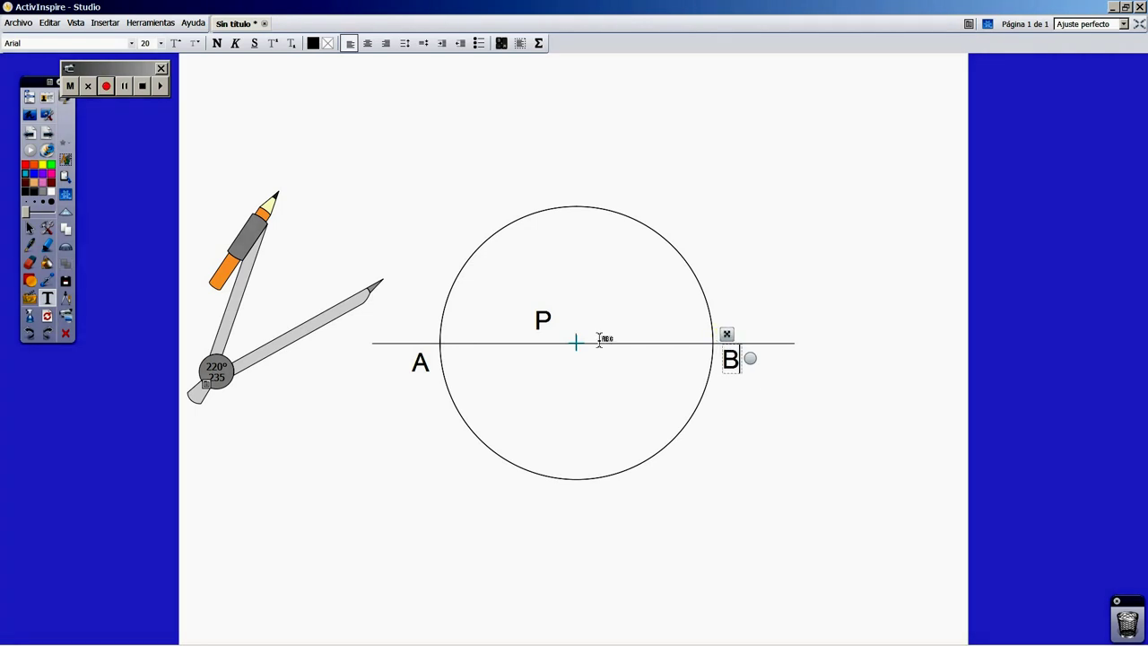
pyautogui.moveTo(206, 383); pyautogui.dragTo(273, 446)
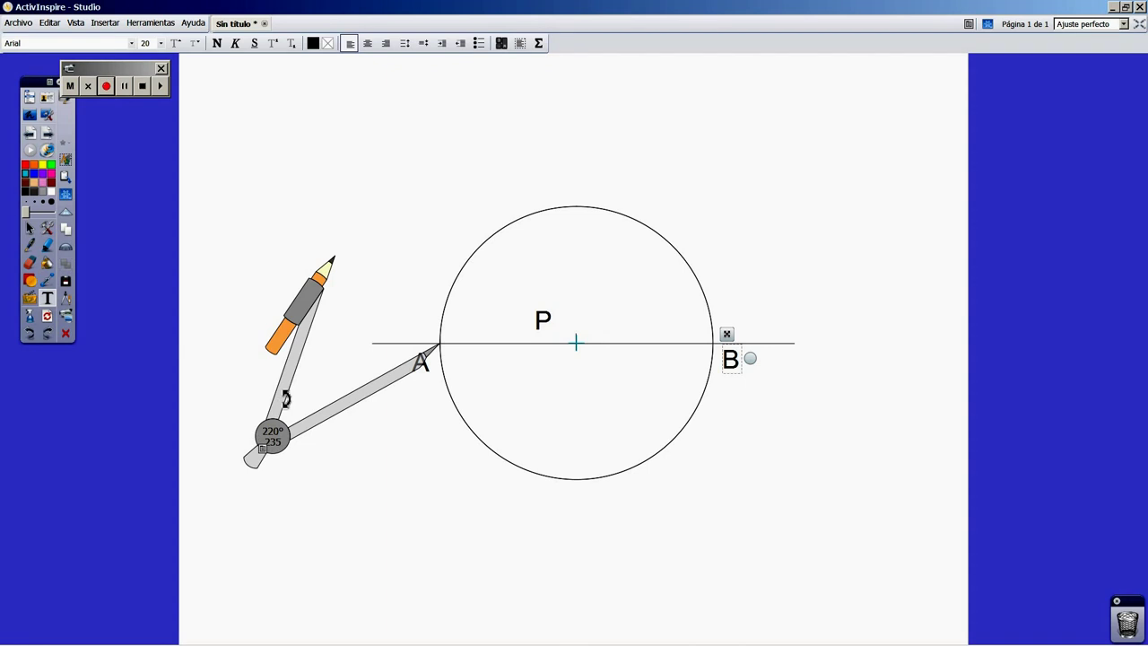
# - Widen the compass radius to about 430 and draw arcs above and below the circle centred on A
pyautogui.moveTo(289, 392); pyautogui.dragTo(432, 226)
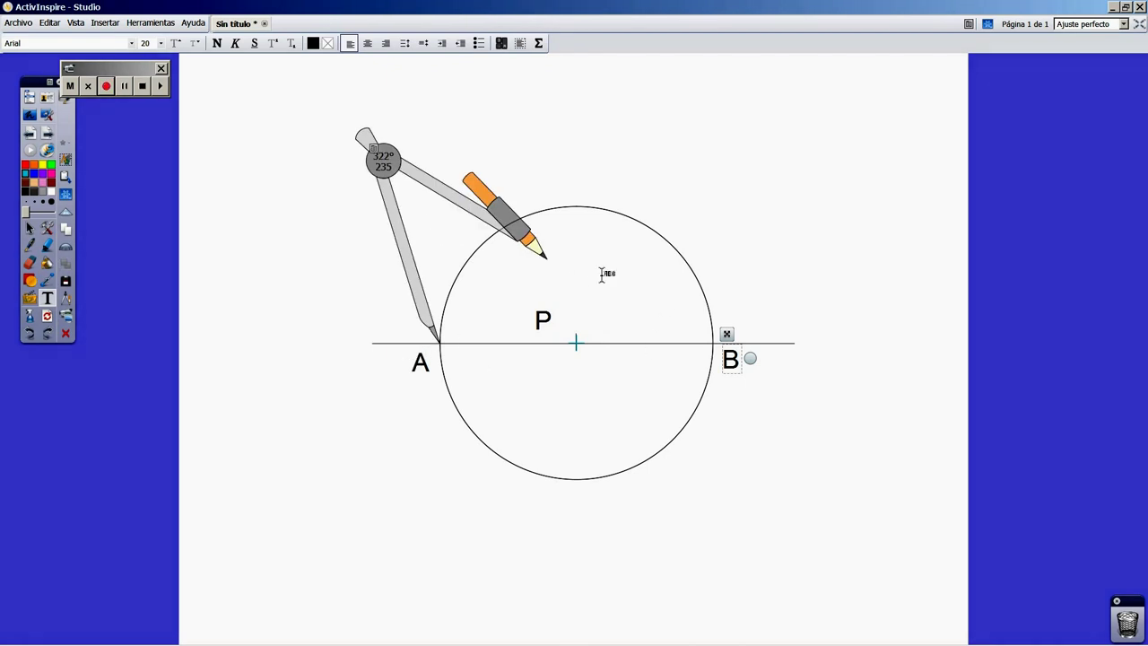
pyautogui.moveTo(444, 196)
pyautogui.mouseDown()
pyautogui.moveTo(490, 213)
pyautogui.moveTo(523, 254)
pyautogui.mouseUp()
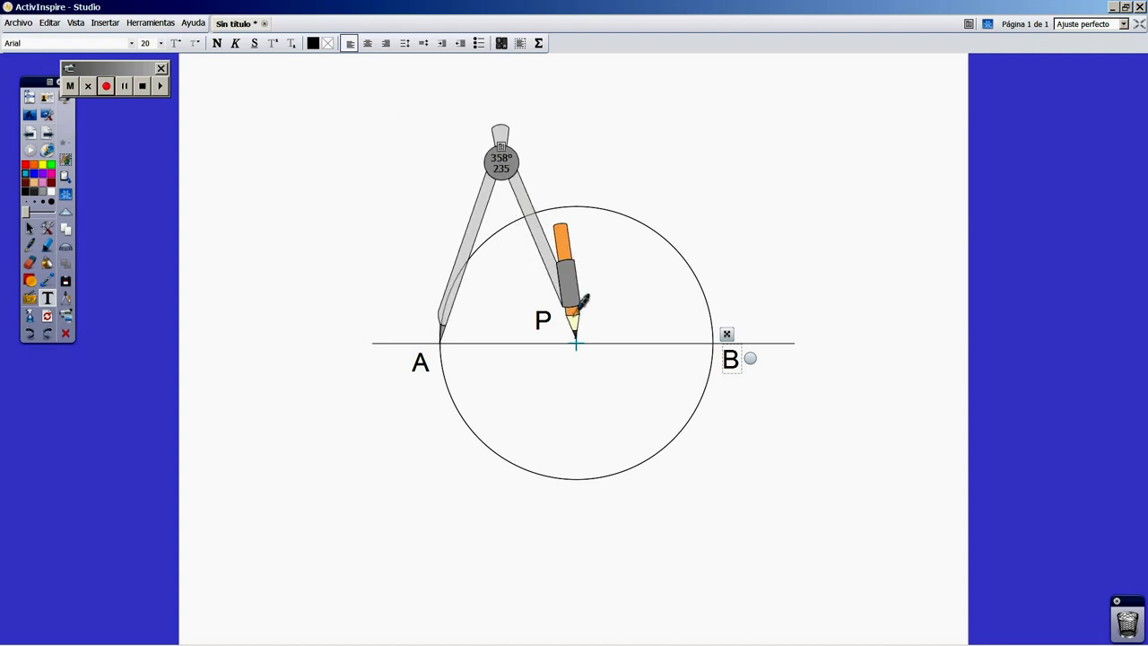
pyautogui.moveTo(570, 287); pyautogui.dragTo(609, 292)
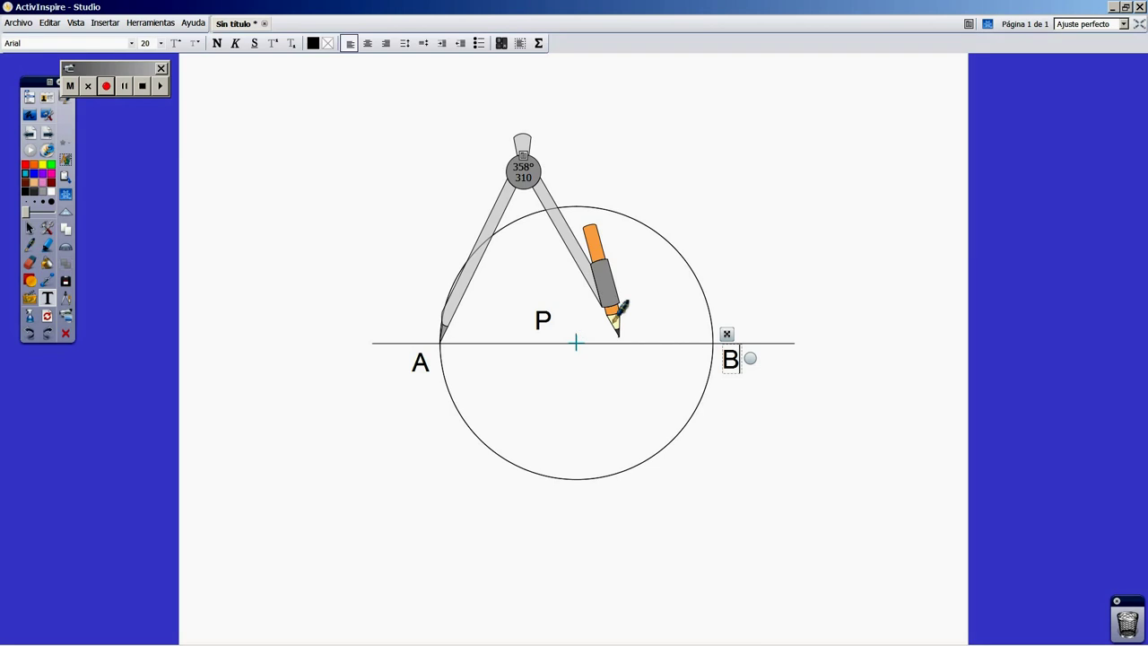
pyautogui.moveTo(622, 308)
pyautogui.mouseDown()
pyautogui.moveTo(686, 316)
pyautogui.moveTo(529, 153)
pyautogui.moveTo(527, 102)
pyautogui.moveTo(487, 90)
pyautogui.mouseUp()
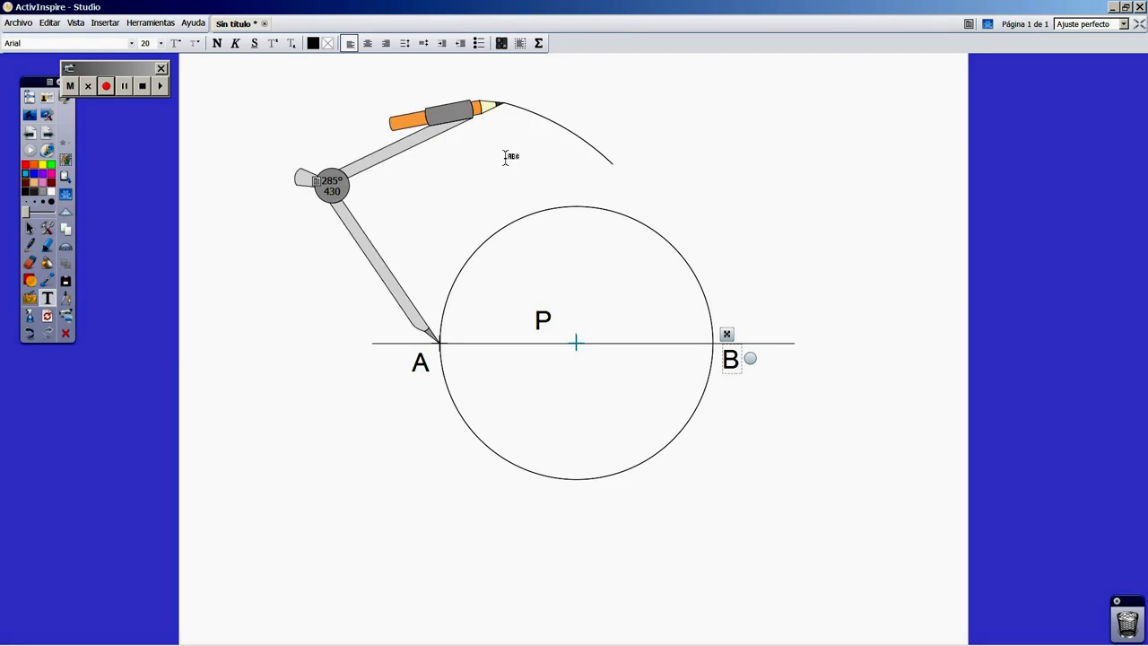
pyautogui.moveTo(421, 151)
pyautogui.mouseDown()
pyautogui.moveTo(582, 267)
pyautogui.moveTo(647, 384)
pyautogui.moveTo(625, 486)
pyautogui.moveTo(571, 543)
pyautogui.moveTo(639, 458)
pyautogui.mouseUp()
# - With the needle on B, draw arcs crossing the lower and upper arcs, then move the compass off
pyautogui.moveTo(530, 328); pyautogui.dragTo(787, 333)
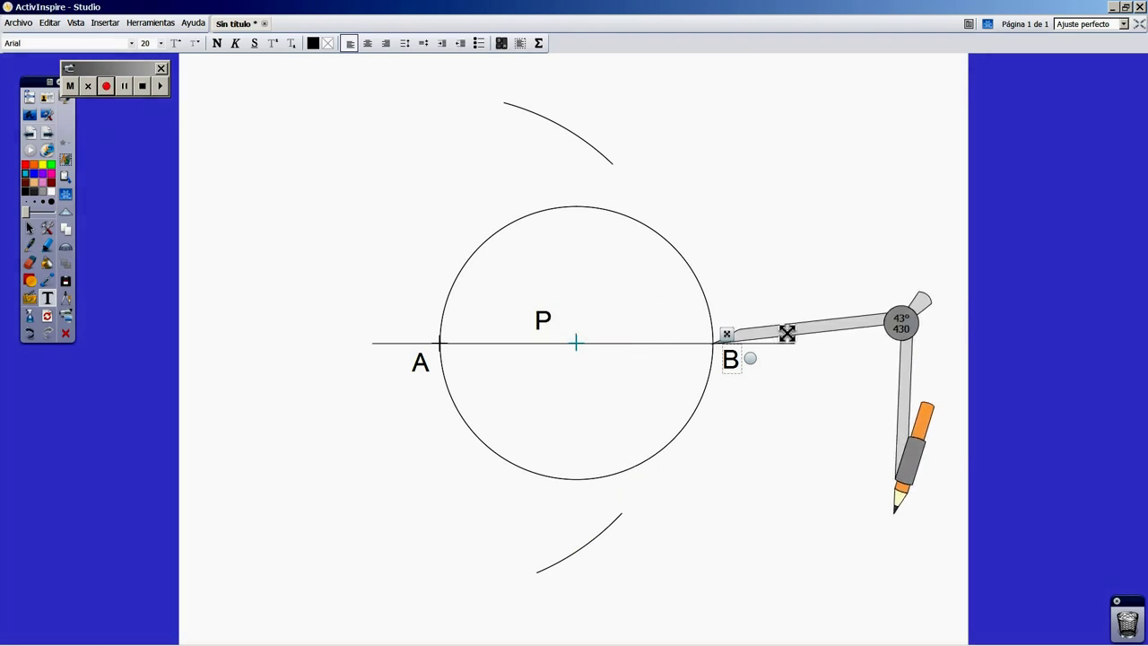
pyautogui.moveTo(902, 419)
pyautogui.mouseDown()
pyautogui.moveTo(759, 522)
pyautogui.moveTo(672, 525)
pyautogui.moveTo(705, 520)
pyautogui.mouseUp()
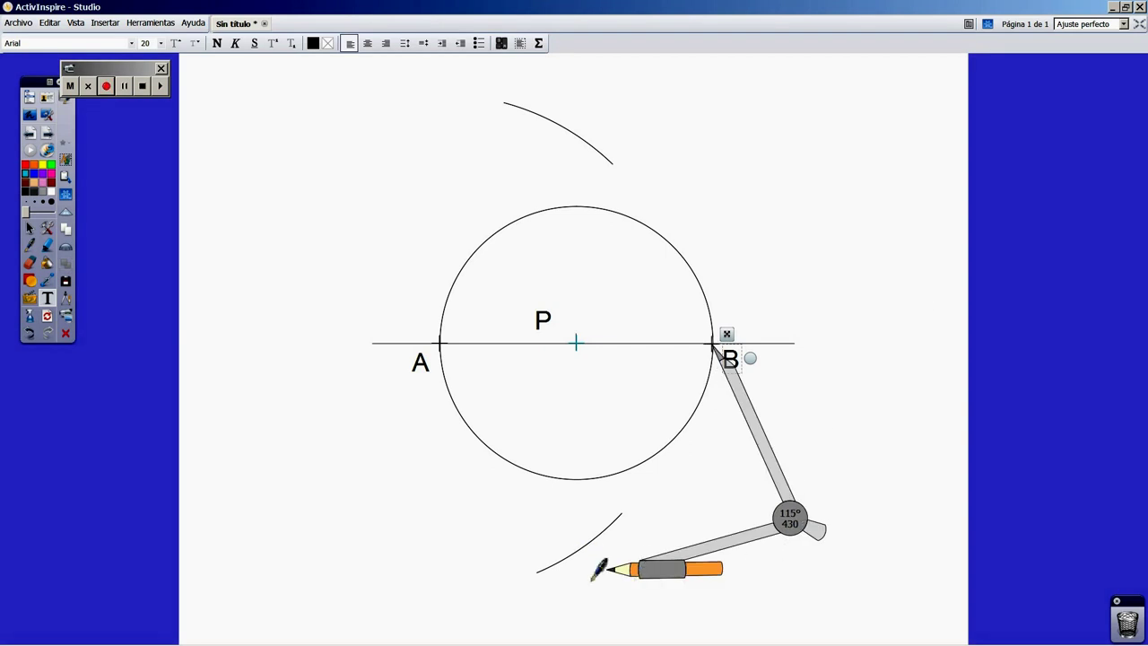
pyautogui.moveTo(604, 564); pyautogui.dragTo(562, 560)
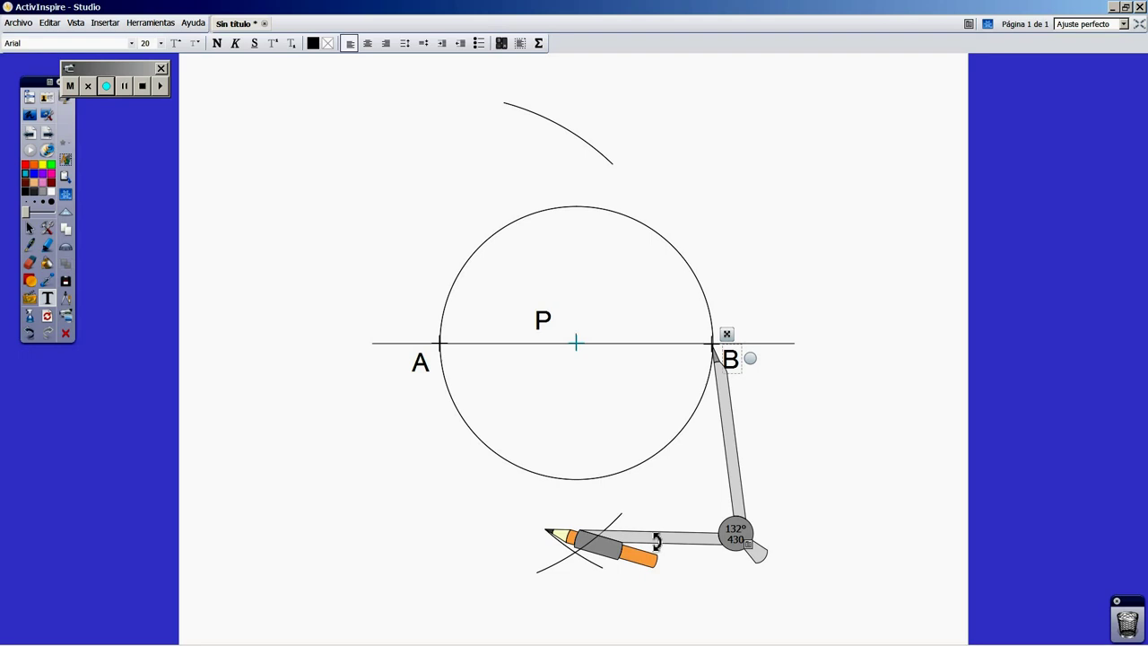
pyautogui.moveTo(657, 543)
pyautogui.mouseDown()
pyautogui.moveTo(440, 233)
pyautogui.moveTo(447, 209)
pyautogui.mouseUp()
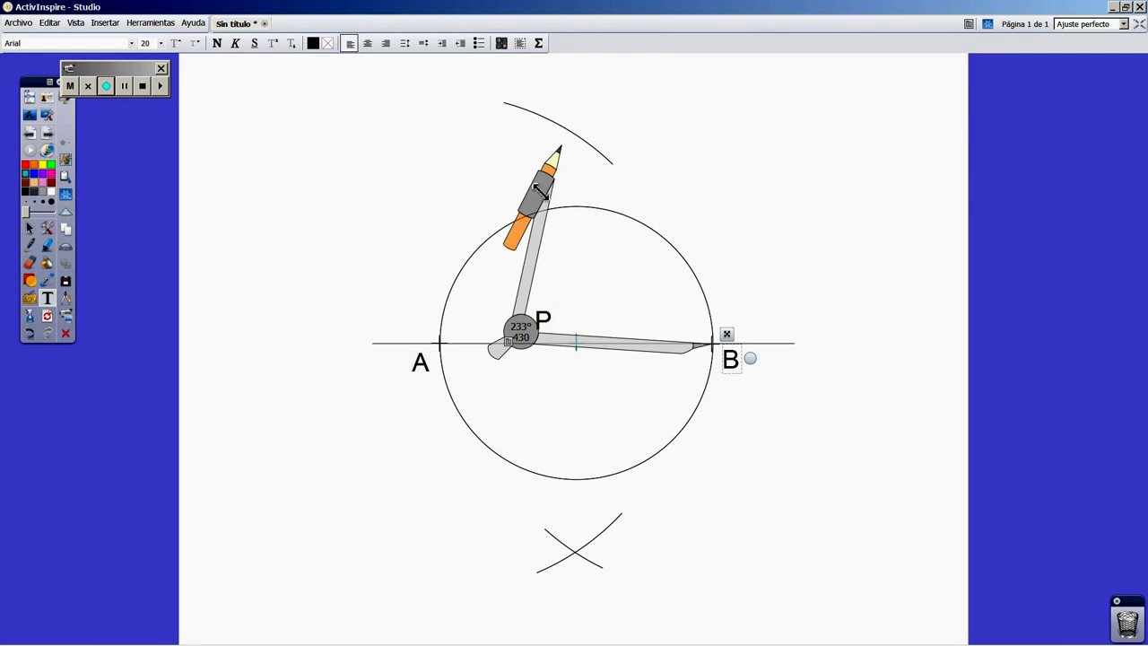
pyautogui.moveTo(564, 160); pyautogui.dragTo(606, 130)
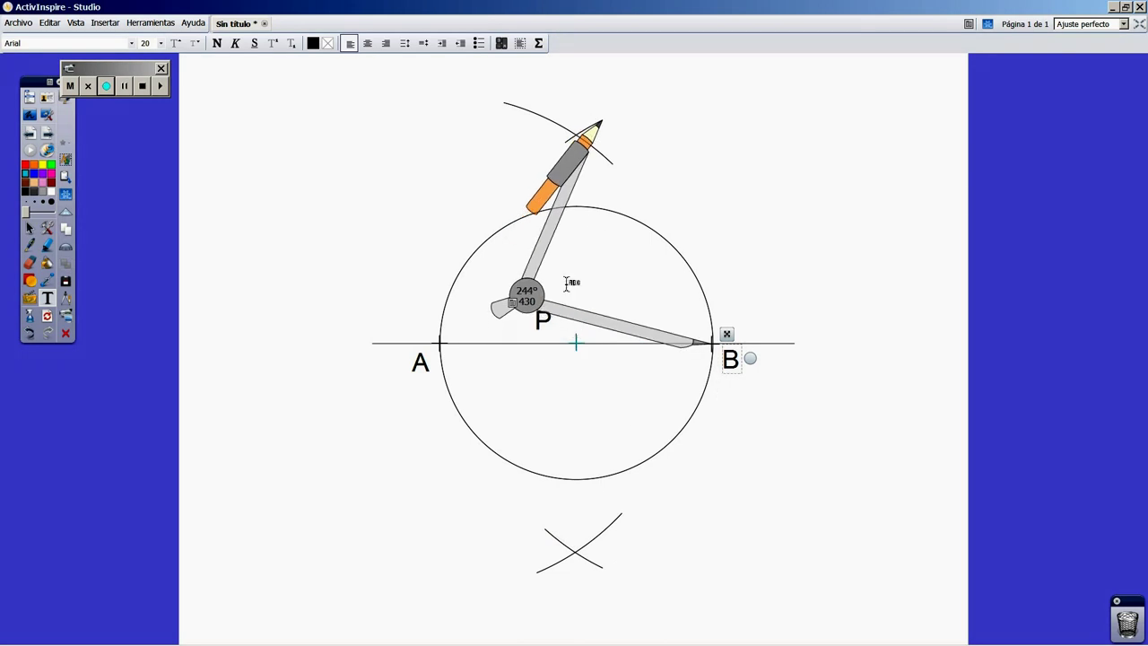
pyautogui.moveTo(526, 299); pyautogui.dragTo(752, 261)
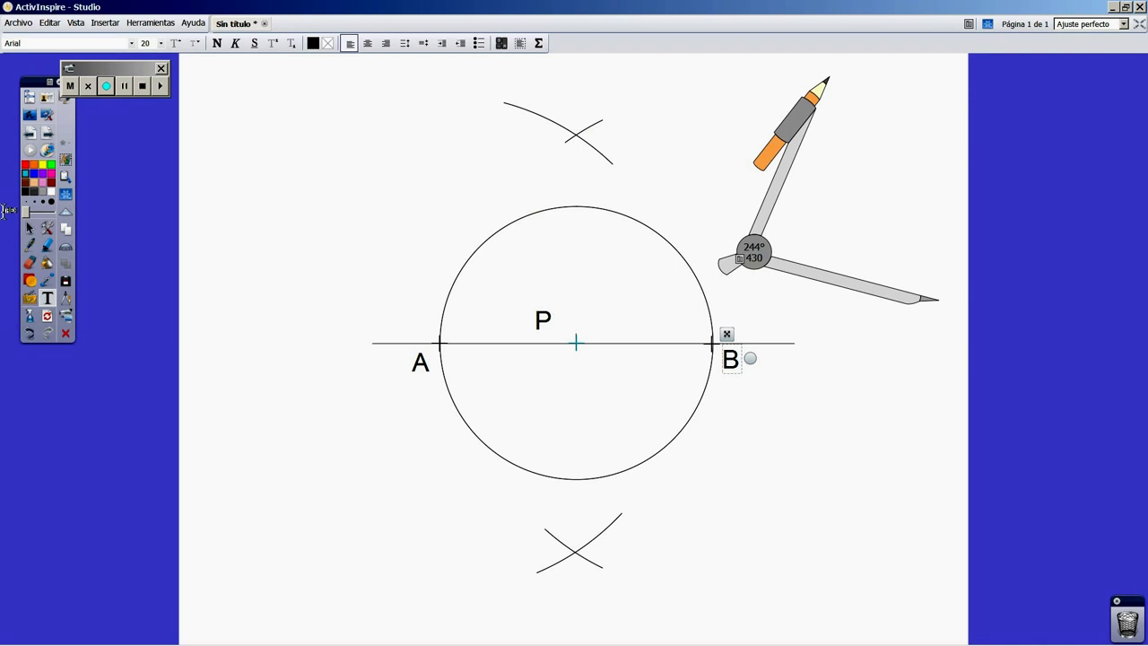
# - Dot the top arc crossing and draw a green vertical line from the top crossing to the bottom one through P
pyautogui.click(47, 244)
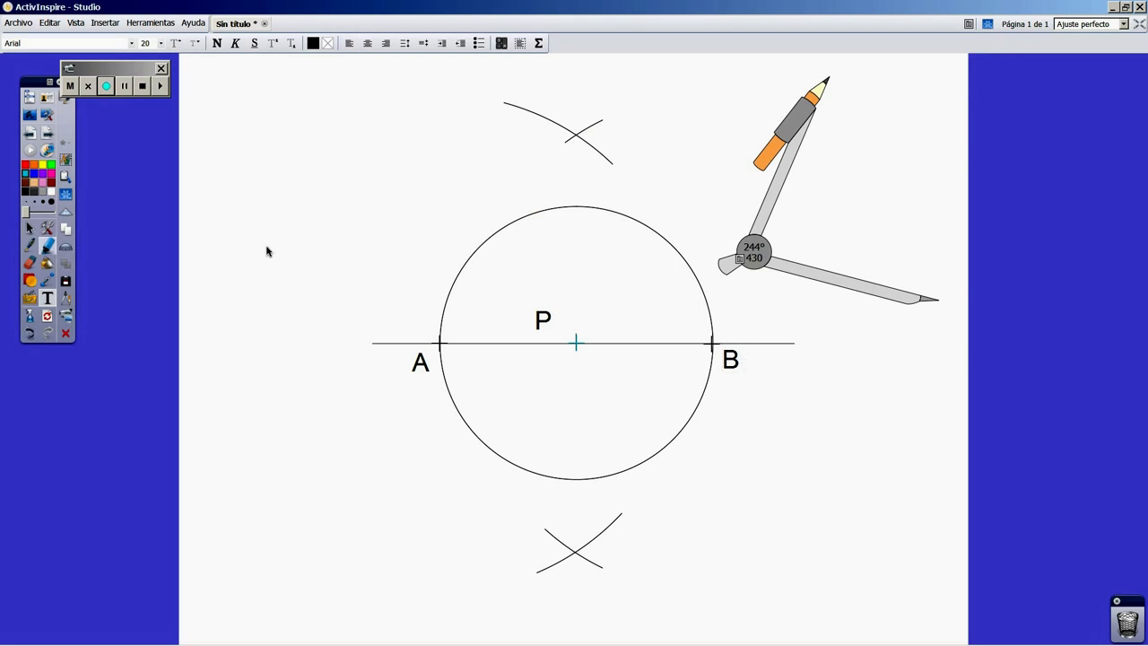
pyautogui.click(575, 117)
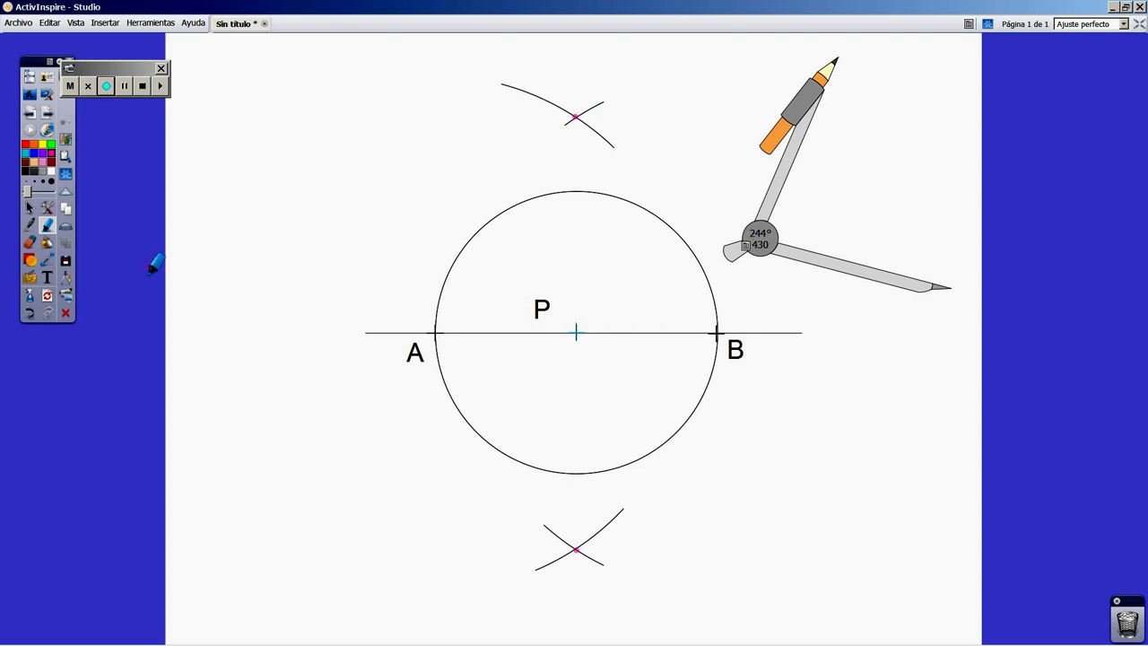
pyautogui.click(29, 260)
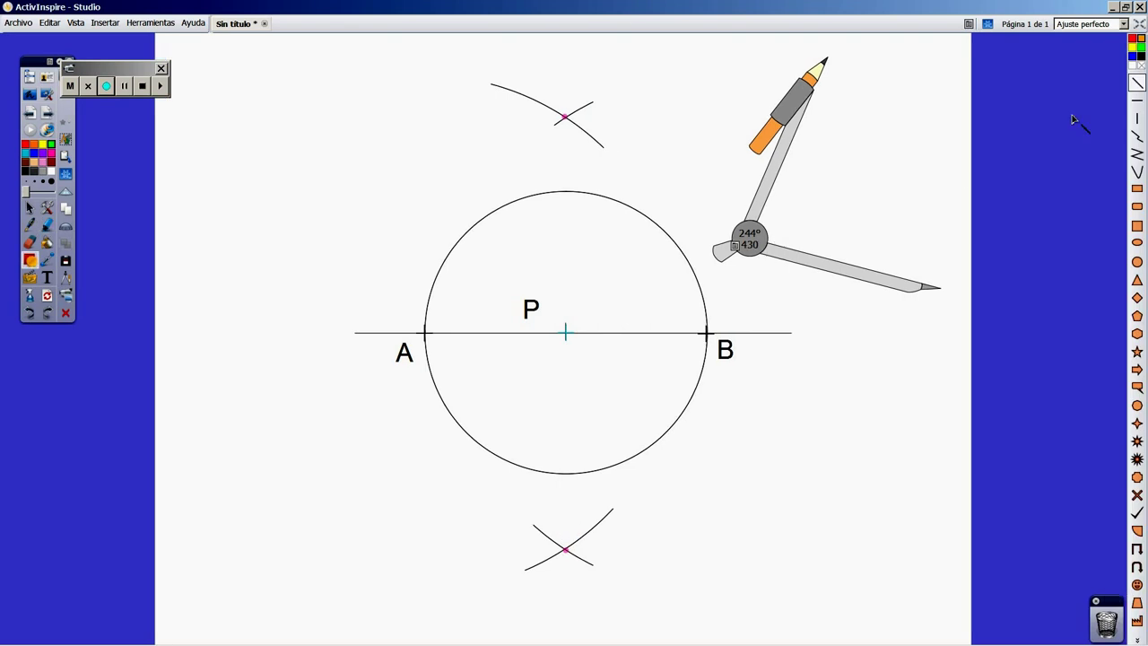
pyautogui.click(1138, 117)
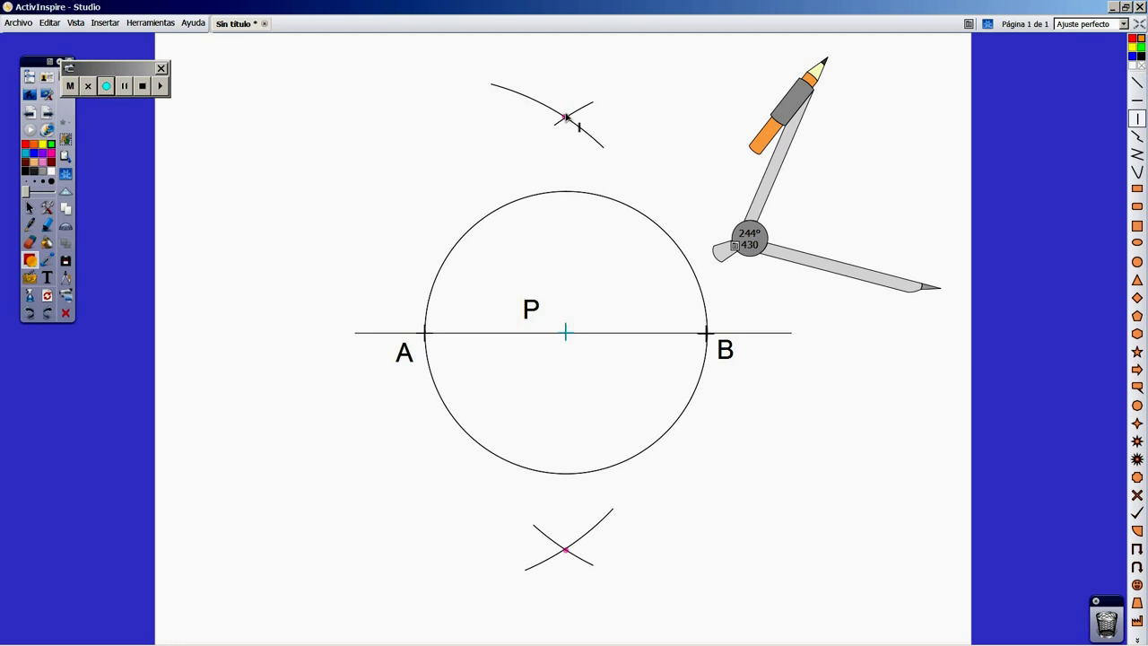
pyautogui.moveTo(565, 118); pyautogui.dragTo(564, 438)
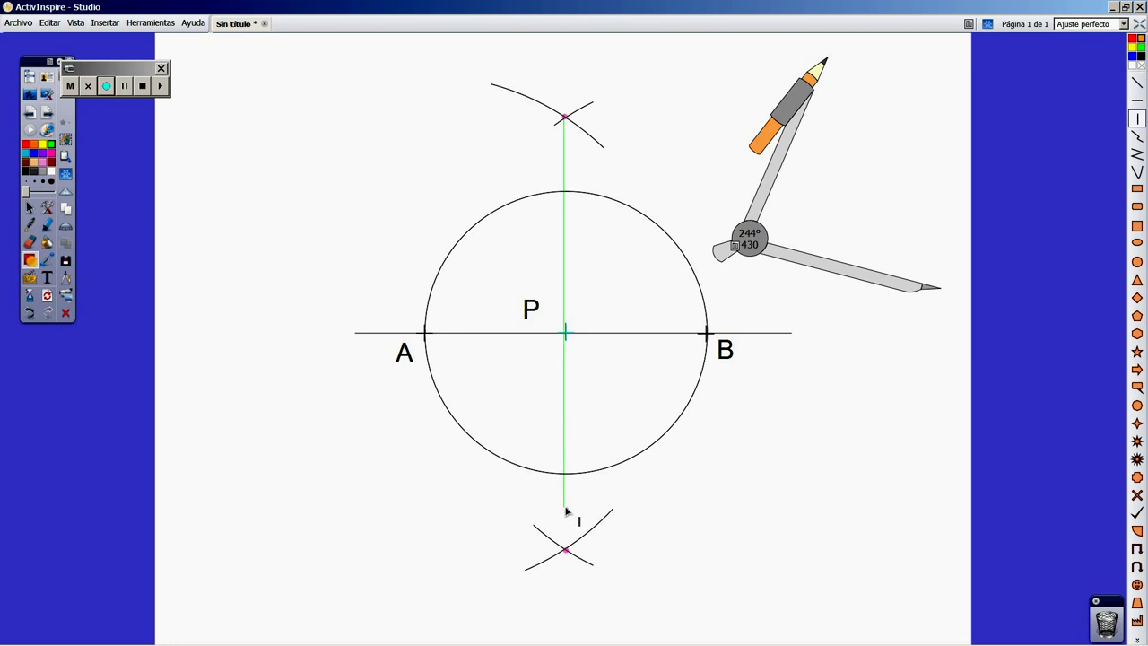
pyautogui.moveTo(564, 512); pyautogui.dragTo(565, 549)
pyautogui.click(30, 207)
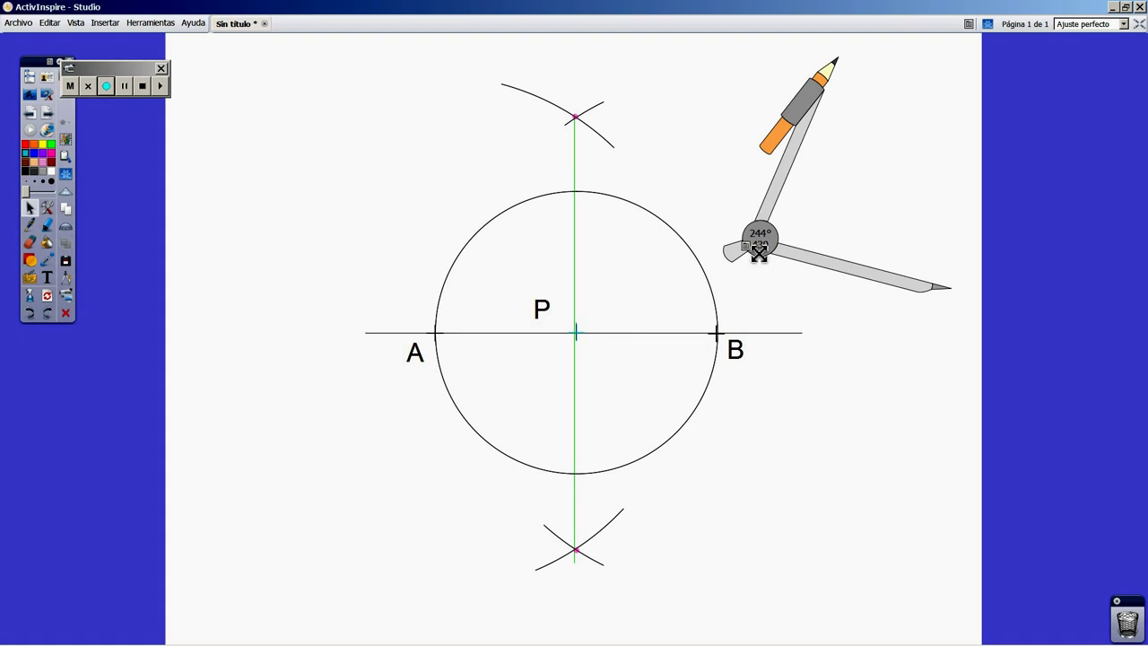
# - Dot the points where the green line meets the circle's top and bottom
pyautogui.moveTo(759, 238); pyautogui.dragTo(352, 254)
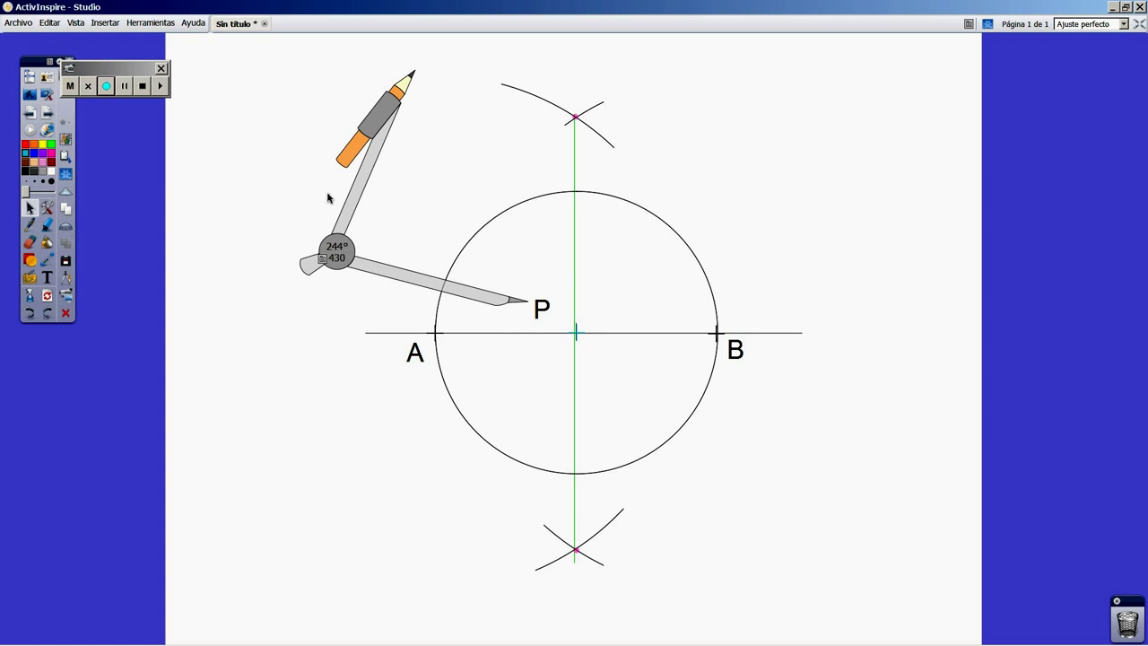
pyautogui.click(46, 224)
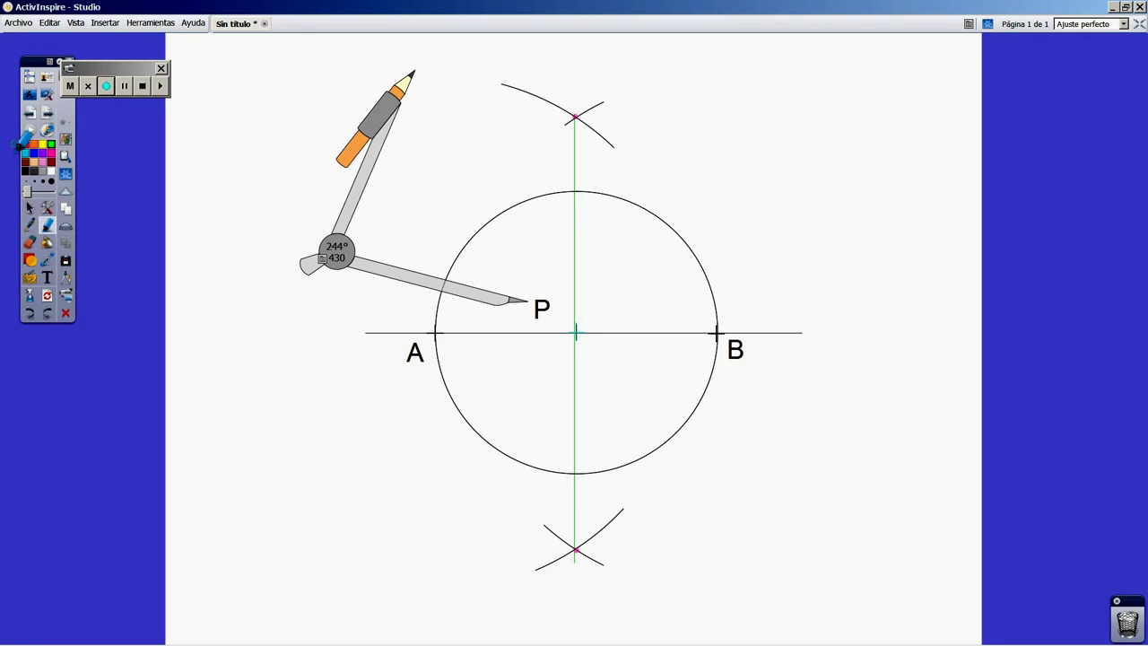
pyautogui.click(574, 191)
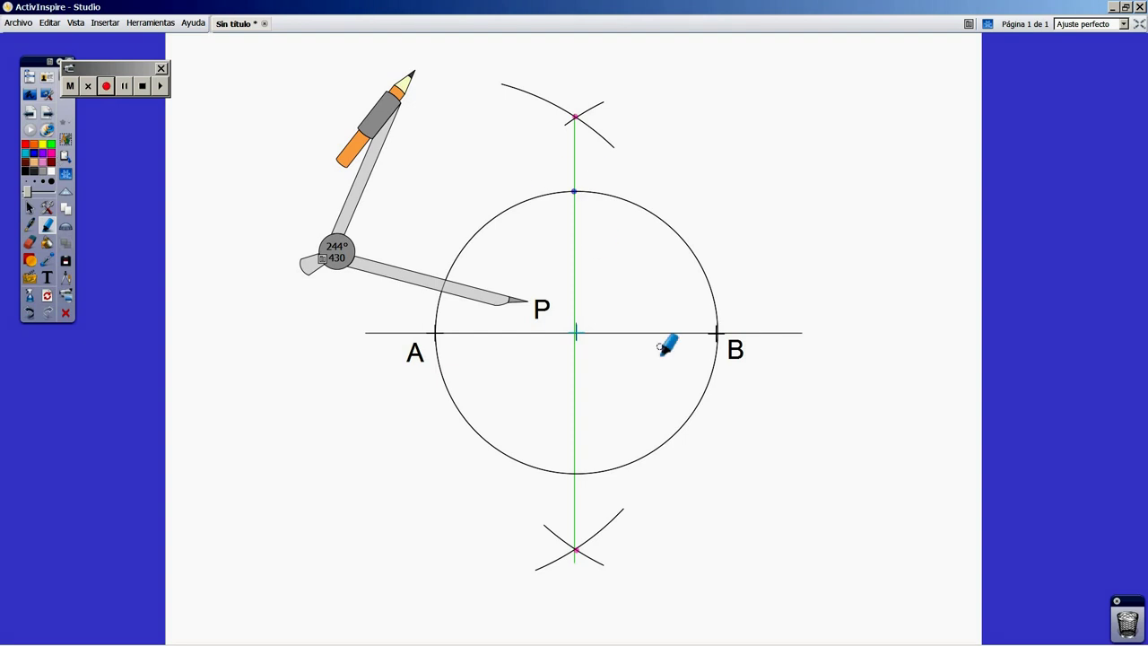
pyautogui.click(574, 475)
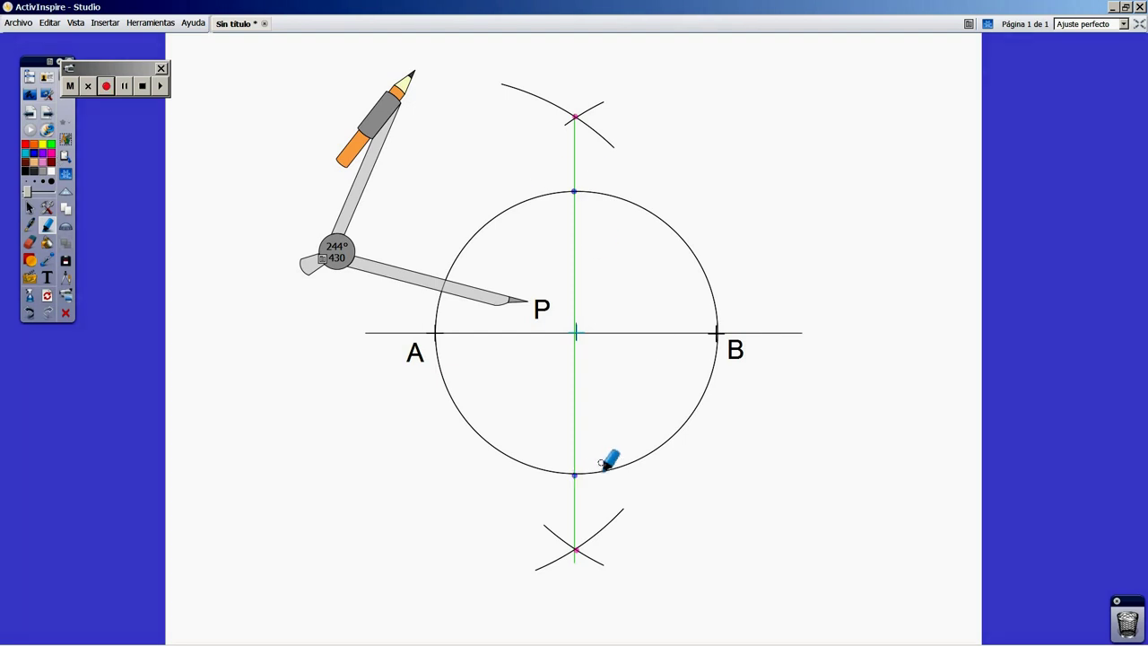
# - Label the top point C and the bottom point D
pyautogui.click(48, 278)
pyautogui.click(567, 201)
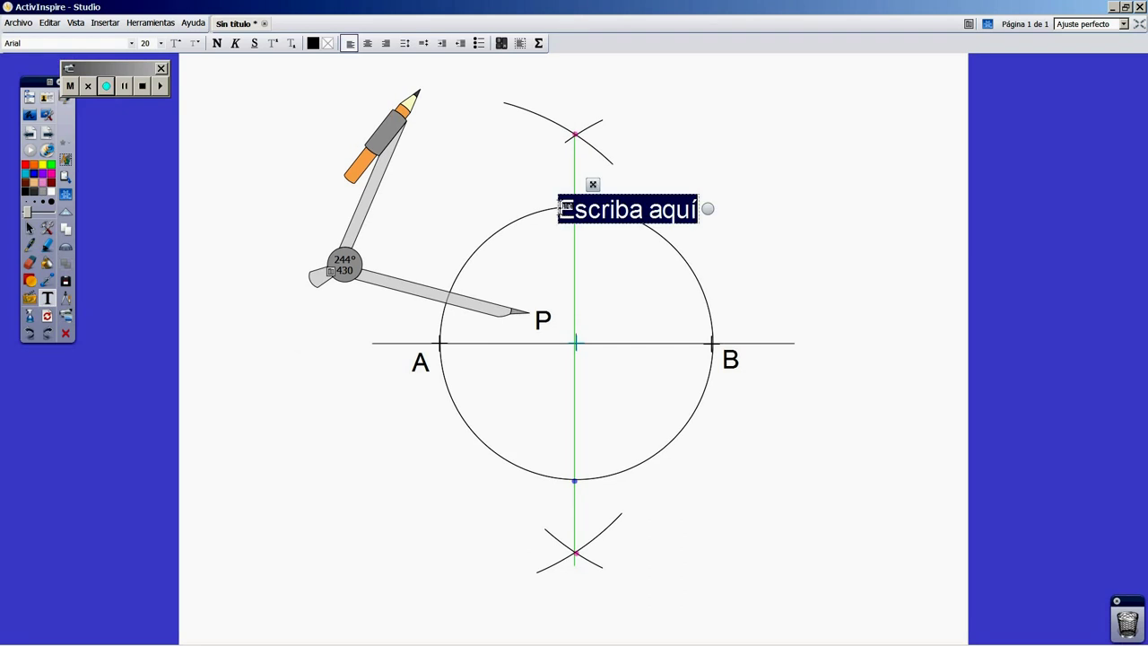
pyautogui.write('C')
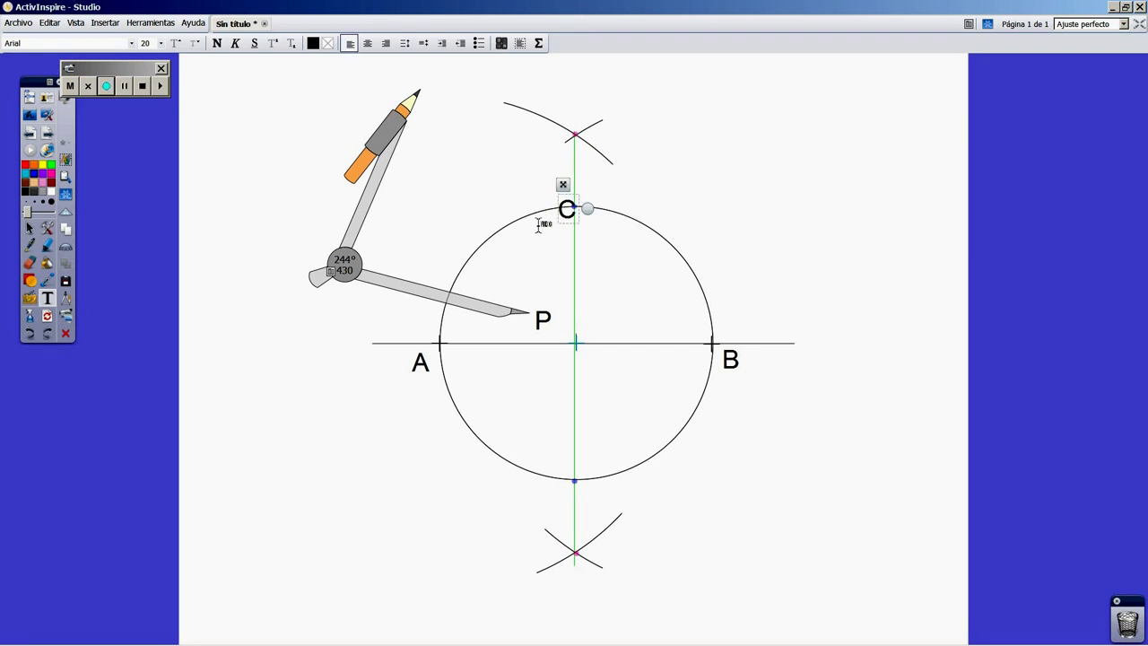
pyautogui.moveTo(564, 188); pyautogui.dragTo(556, 173)
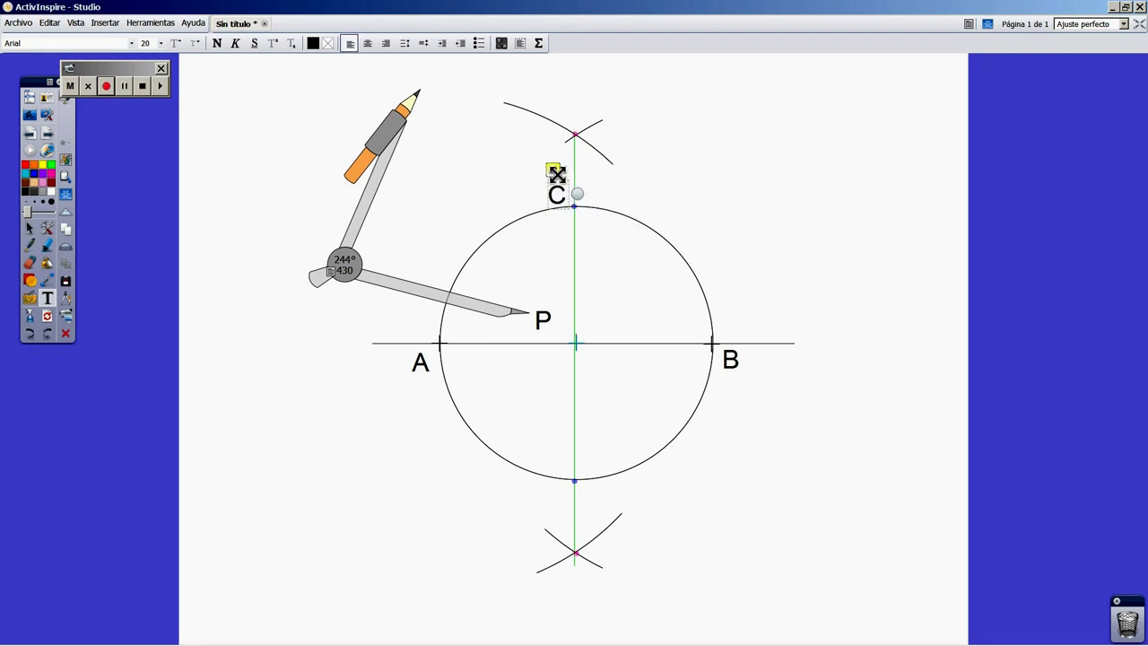
pyautogui.click(555, 509)
pyautogui.click(556, 509)
pyautogui.write('D')
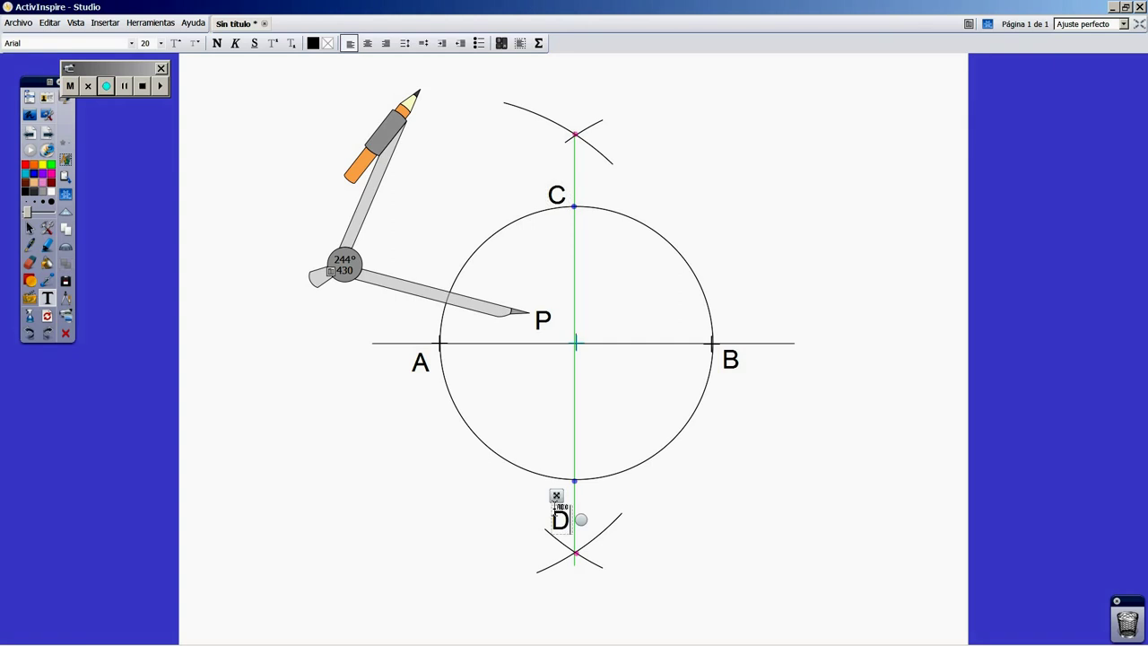
pyautogui.moveTo(561, 494); pyautogui.dragTo(547, 482)
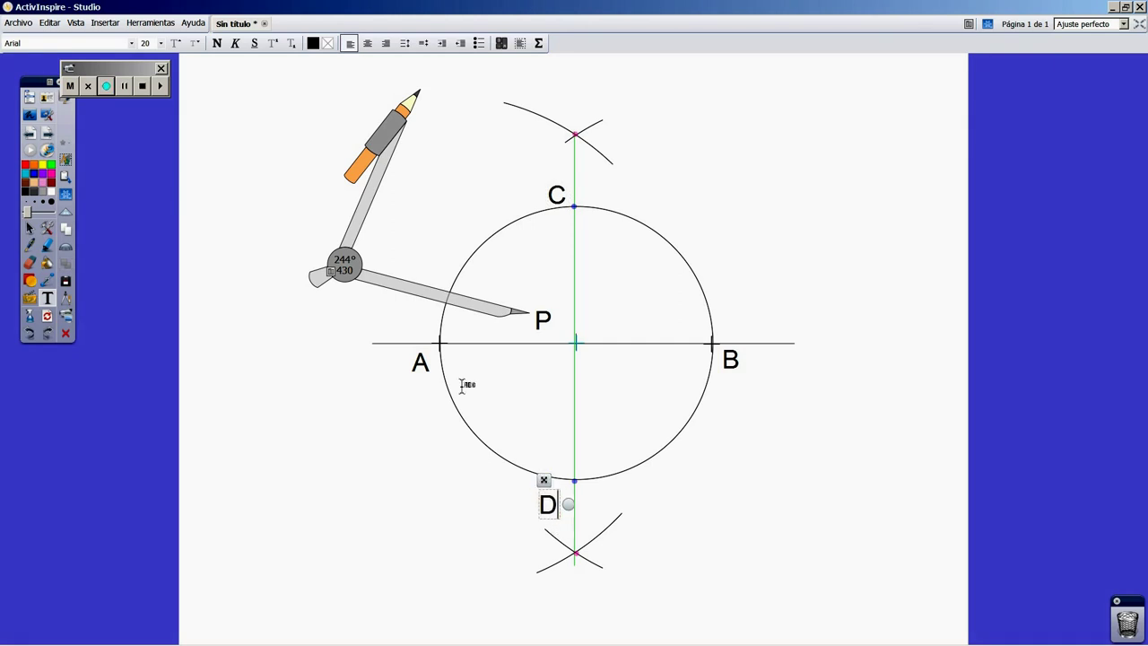
pyautogui.click(30, 228)
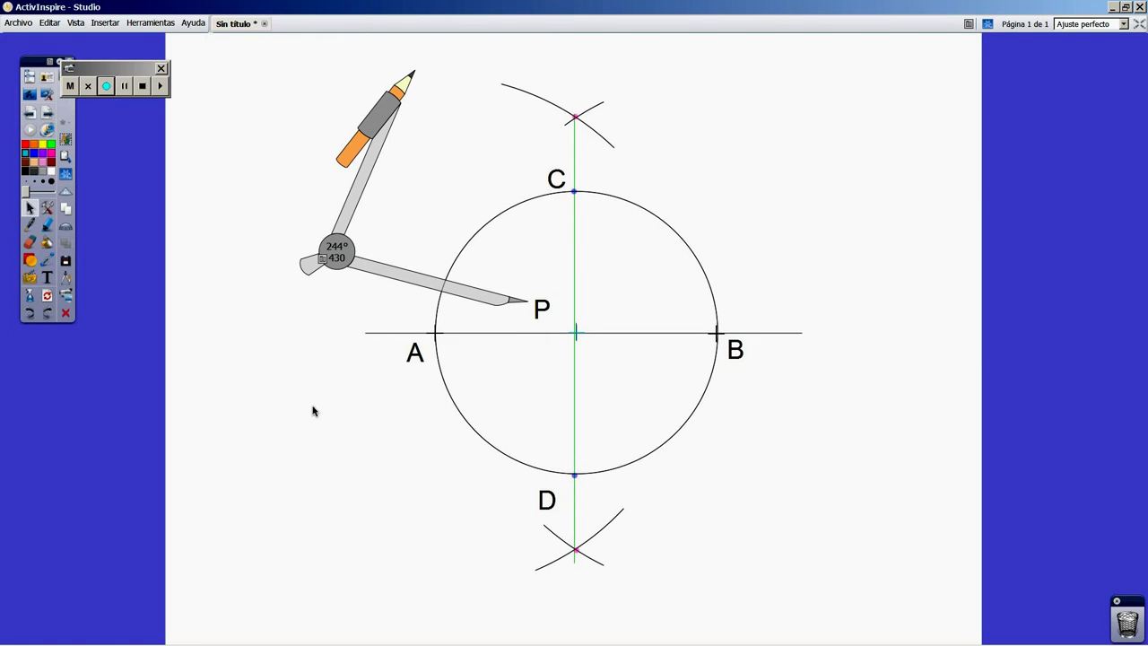
# - Set the compass opening to AP and draw circles through P centred on A and on B
pyautogui.moveTo(347, 267); pyautogui.dragTo(255, 292)
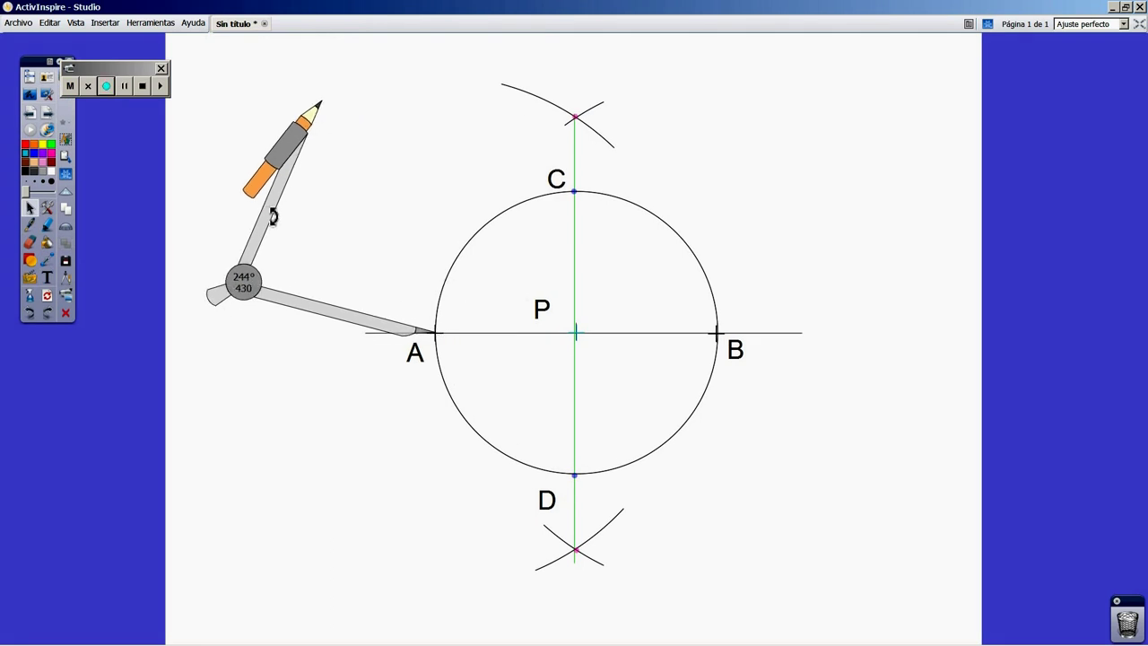
pyautogui.moveTo(272, 218); pyautogui.dragTo(533, 286)
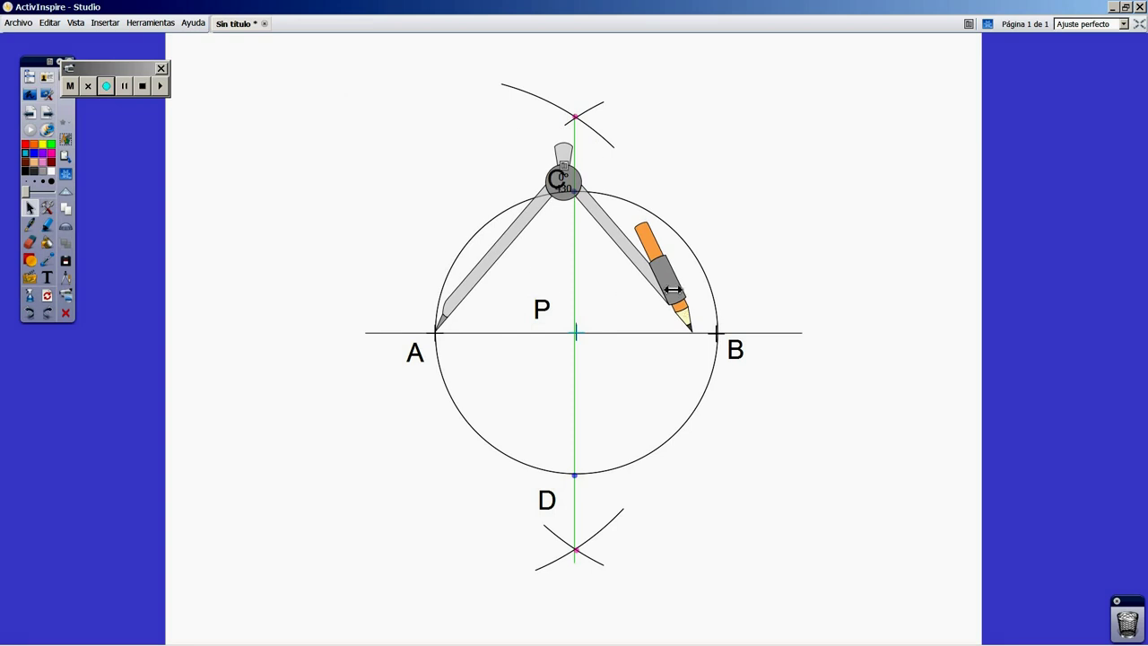
pyautogui.moveTo(657, 272); pyautogui.dragTo(540, 291)
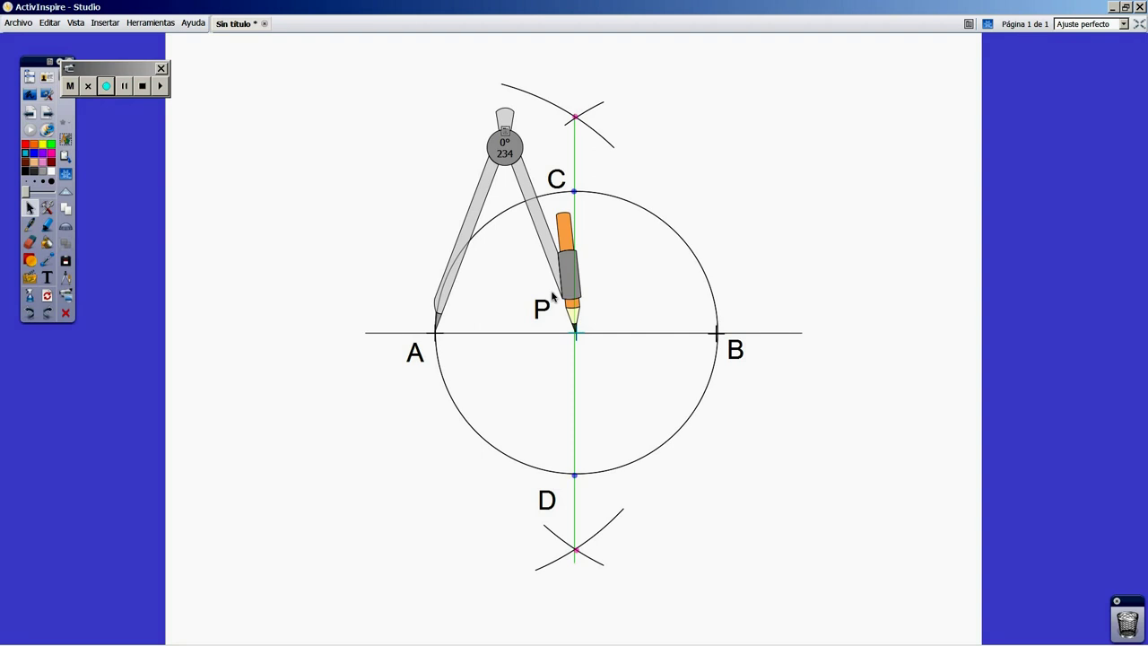
pyautogui.moveTo(575, 302)
pyautogui.mouseDown()
pyautogui.moveTo(581, 314)
pyautogui.moveTo(424, 221)
pyautogui.moveTo(347, 375)
pyautogui.moveTo(594, 393)
pyautogui.moveTo(583, 271)
pyautogui.mouseUp()
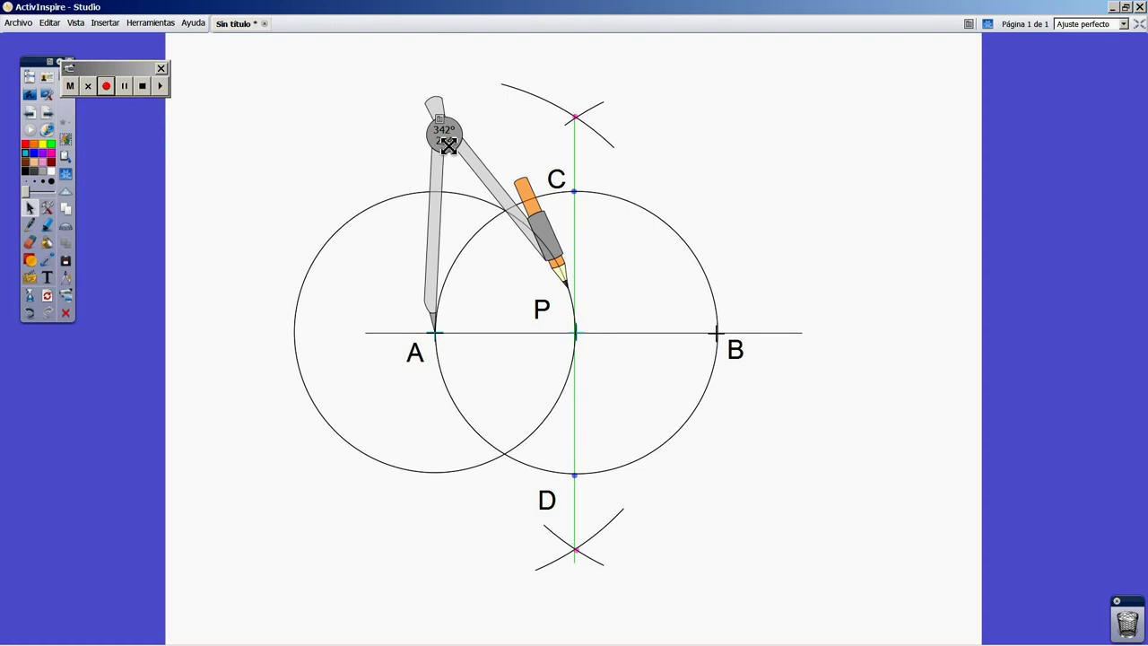
pyautogui.moveTo(449, 147); pyautogui.dragTo(513, 269)
pyautogui.moveTo(588, 297); pyautogui.dragTo(730, 140)
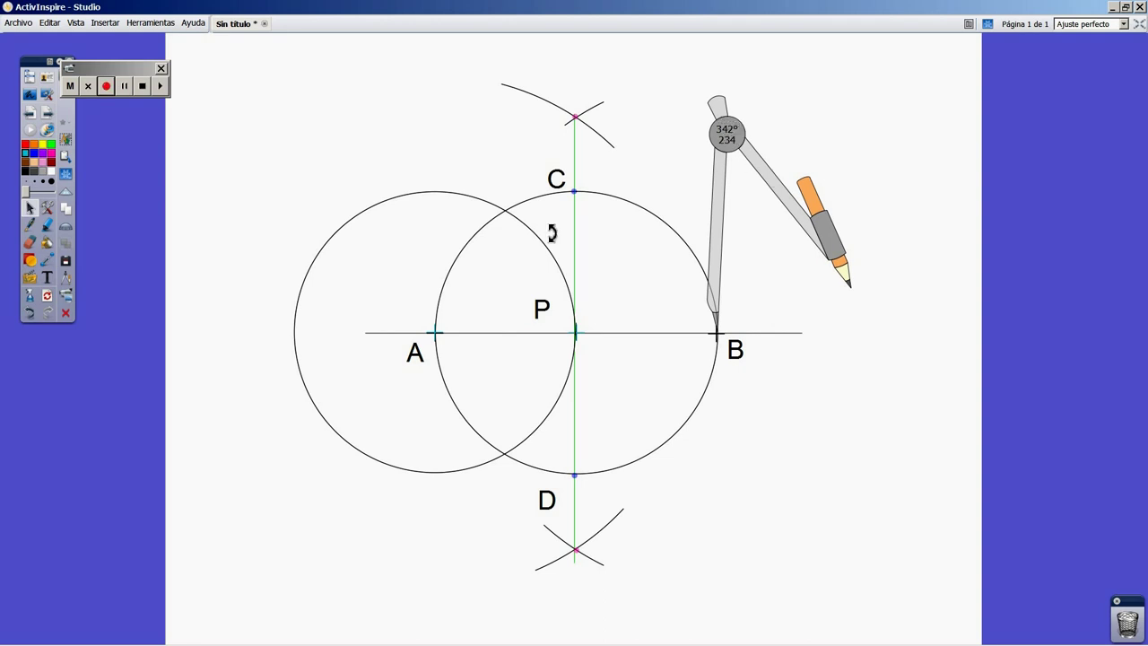
pyautogui.moveTo(547, 233)
pyautogui.mouseDown()
pyautogui.moveTo(538, 392)
pyautogui.moveTo(625, 442)
pyautogui.moveTo(644, 416)
pyautogui.moveTo(654, 432)
pyautogui.mouseUp()
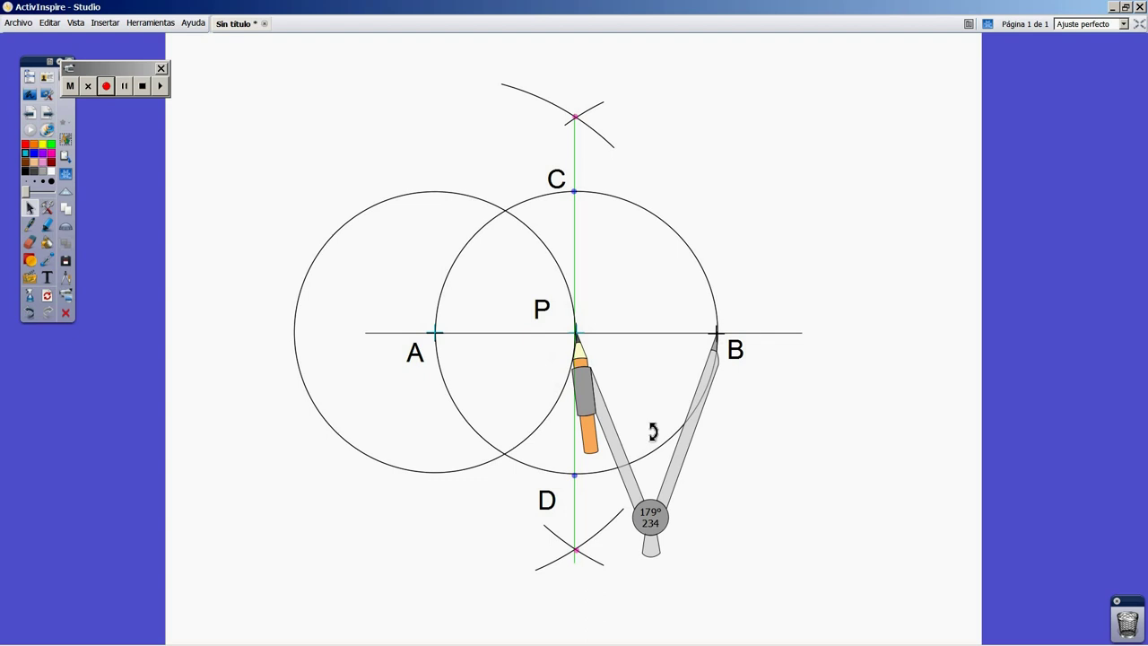
pyautogui.moveTo(594, 360)
pyautogui.mouseDown()
pyautogui.moveTo(597, 196)
pyautogui.moveTo(900, 259)
pyautogui.moveTo(864, 464)
pyautogui.moveTo(584, 357)
pyautogui.moveTo(594, 273)
pyautogui.mouseUp()
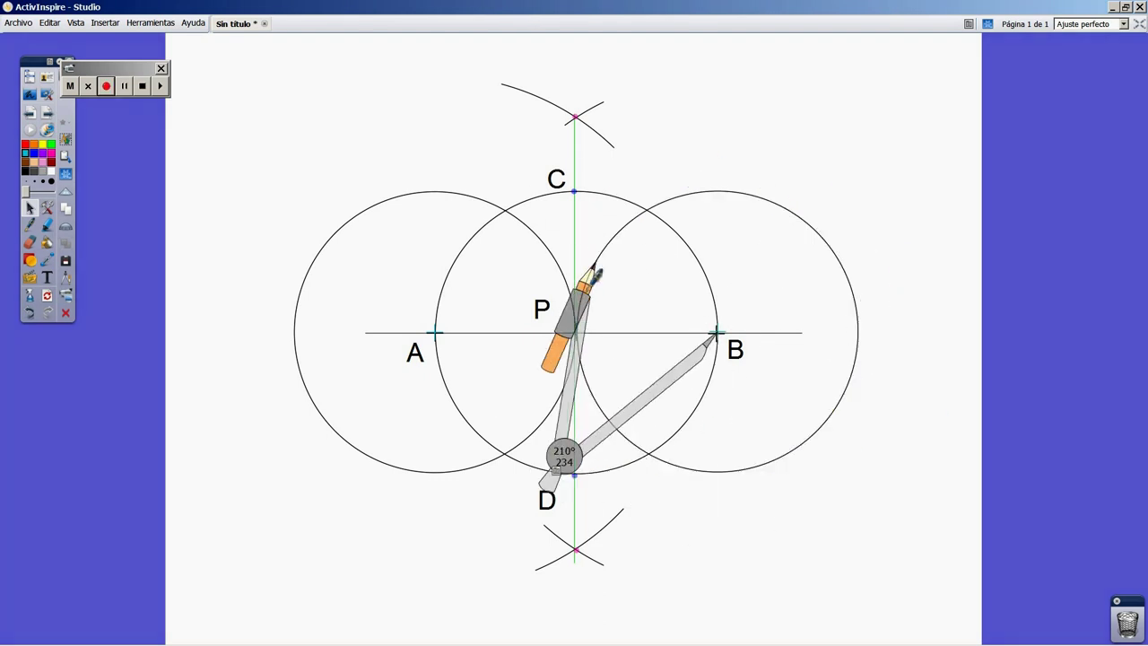
# - Draw the same-radius circles through P centred on C and on D
pyautogui.moveTo(564, 456)
pyautogui.mouseDown()
pyautogui.moveTo(440, 349)
pyautogui.moveTo(418, 314)
pyautogui.moveTo(669, 185)
pyautogui.moveTo(636, 253)
pyautogui.moveTo(663, 238)
pyautogui.mouseUp()
pyautogui.moveTo(623, 328)
pyautogui.mouseDown()
pyautogui.moveTo(638, 328)
pyautogui.moveTo(525, 325)
pyautogui.moveTo(459, 117)
pyautogui.moveTo(651, 125)
pyautogui.moveTo(619, 355)
pyautogui.moveTo(547, 353)
pyautogui.mouseUp()
pyautogui.moveTo(731, 317)
pyautogui.mouseDown()
pyautogui.moveTo(744, 530)
pyautogui.moveTo(726, 512)
pyautogui.moveTo(674, 541)
pyautogui.mouseUp()
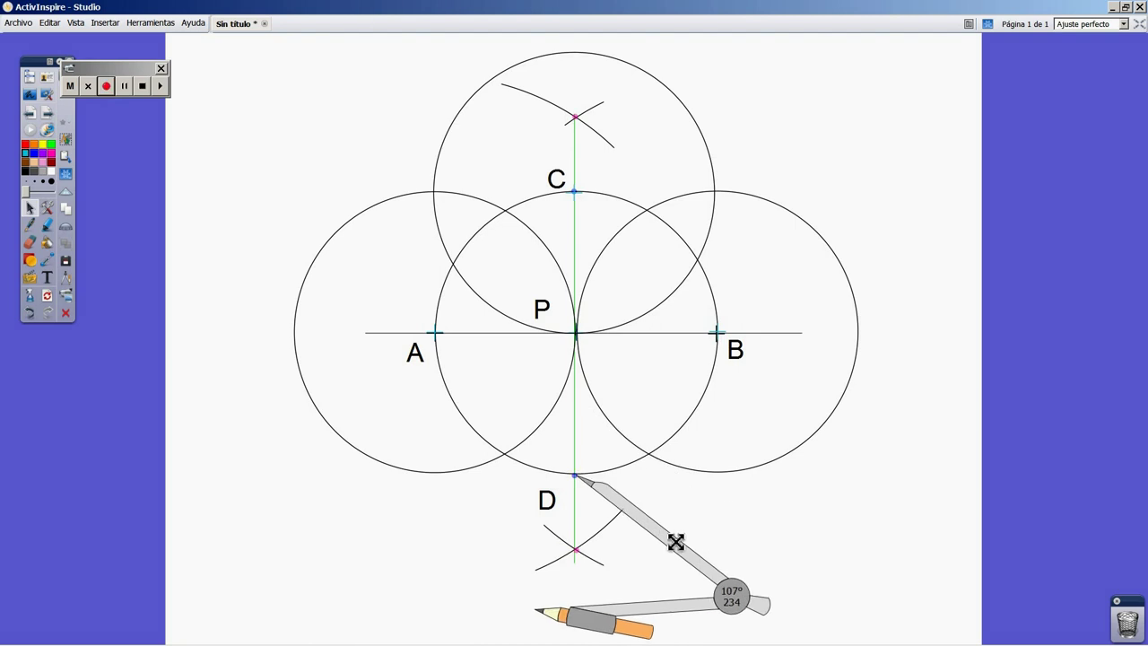
pyautogui.moveTo(625, 614)
pyautogui.mouseDown()
pyautogui.moveTo(494, 389)
pyautogui.moveTo(511, 382)
pyautogui.mouseUp()
pyautogui.moveTo(565, 337)
pyautogui.mouseDown()
pyautogui.moveTo(745, 551)
pyautogui.moveTo(532, 546)
pyautogui.moveTo(580, 351)
pyautogui.moveTo(720, 350)
pyautogui.mouseUp()
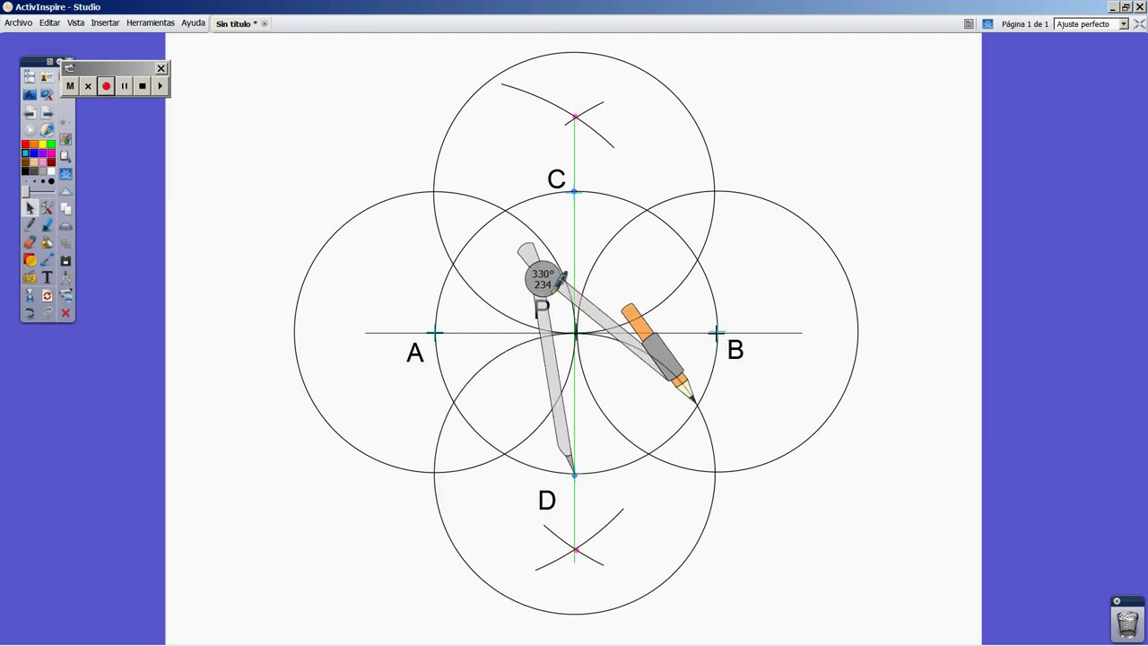
# - Put red dots on the outer crossings of circles A–C, C–B and B–D
pyautogui.moveTo(560, 282)
pyautogui.mouseDown()
pyautogui.moveTo(779, 352)
pyautogui.moveTo(790, 334)
pyautogui.mouseUp()
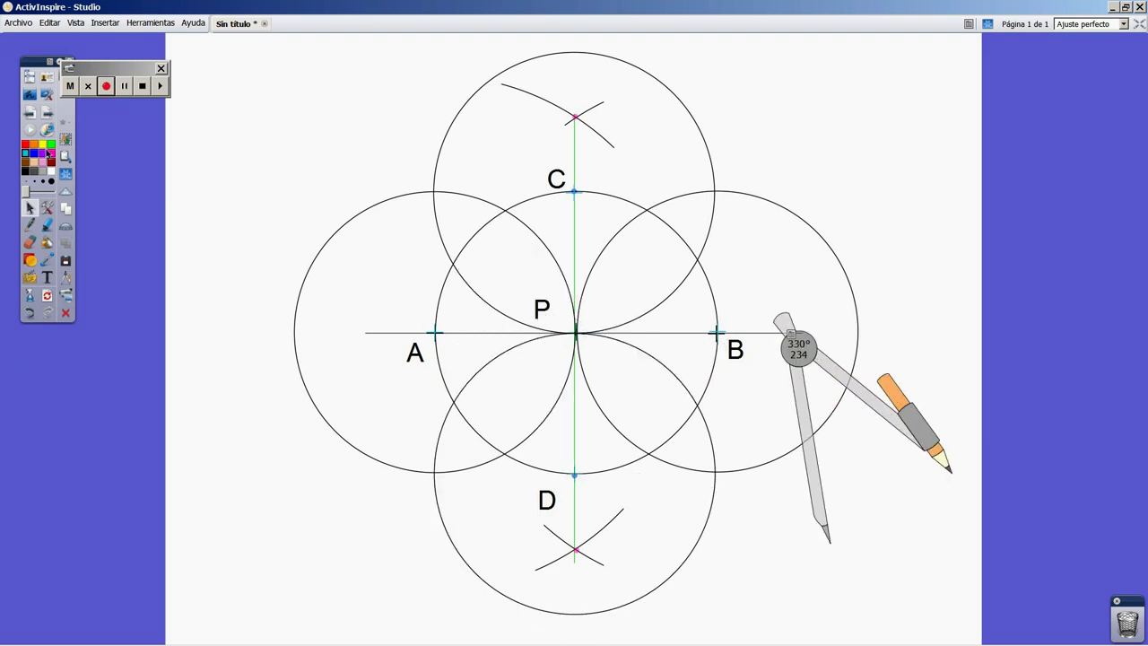
pyautogui.click(48, 225)
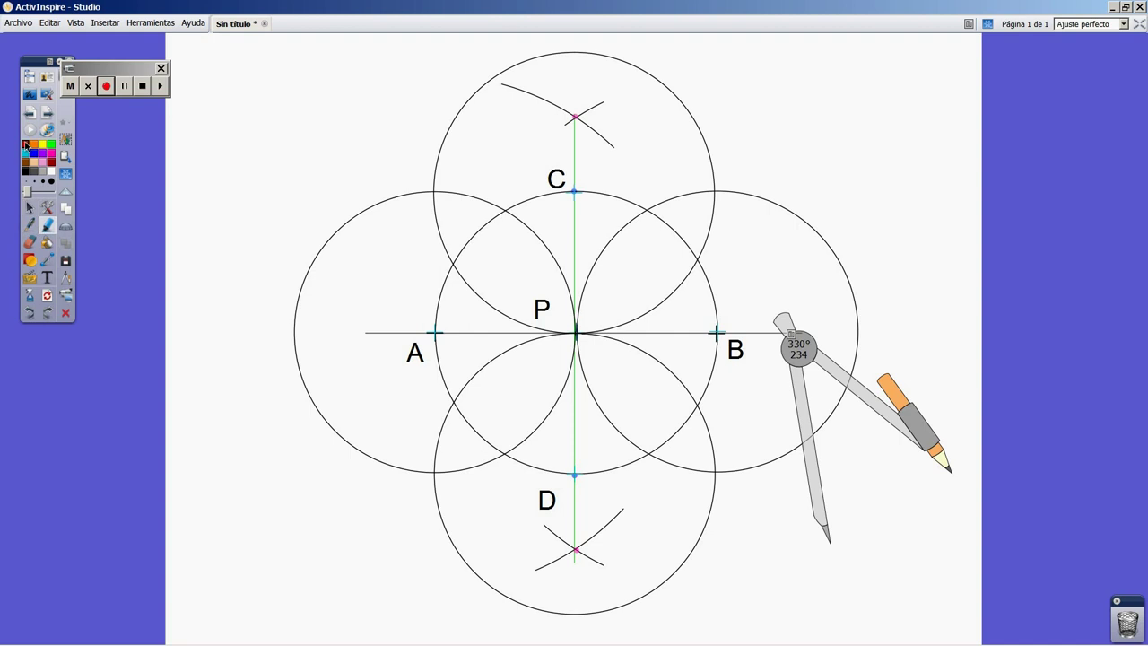
pyautogui.click(435, 192)
pyautogui.click(715, 192)
pyautogui.click(718, 473)
# - Label the upper-left red point 1 and the upper-right point 2
pyautogui.click(48, 276)
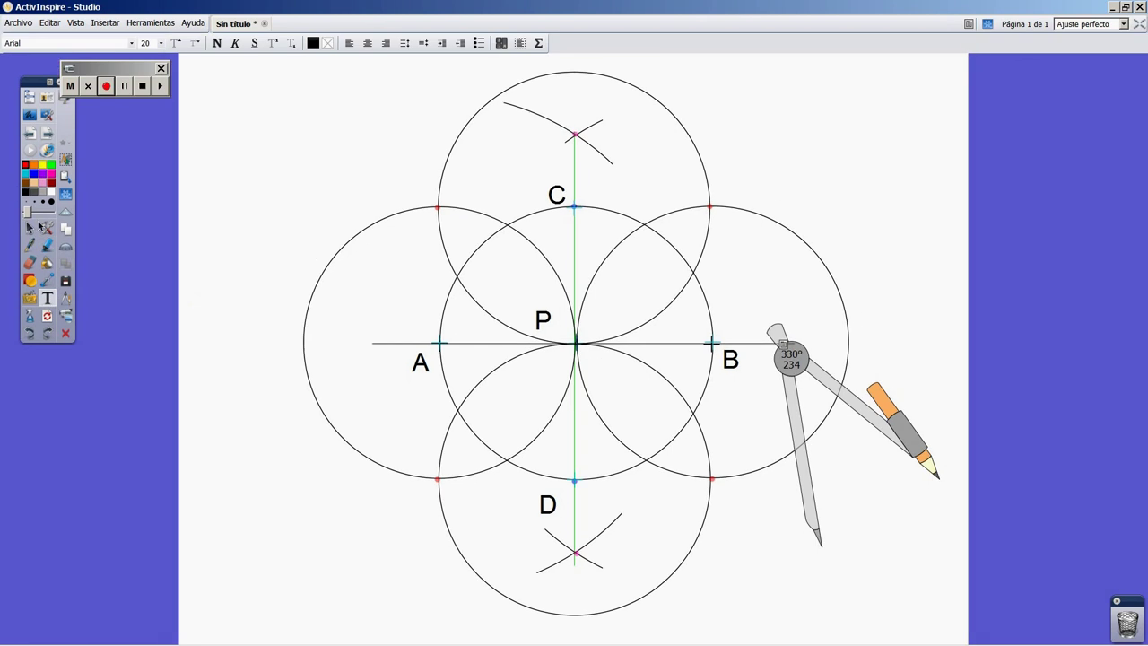
pyautogui.click(413, 194)
pyautogui.write('1')
pyautogui.moveTo(412, 203); pyautogui.dragTo(415, 187)
pyautogui.click(731, 197)
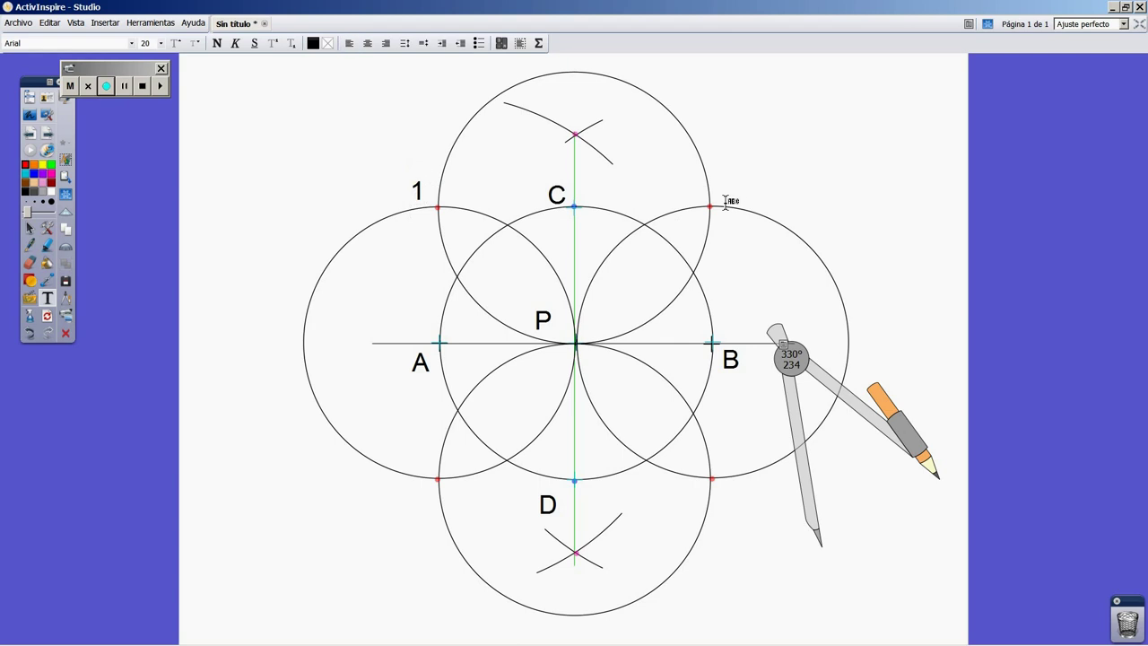
pyautogui.click(649, 301)
pyautogui.write('2')
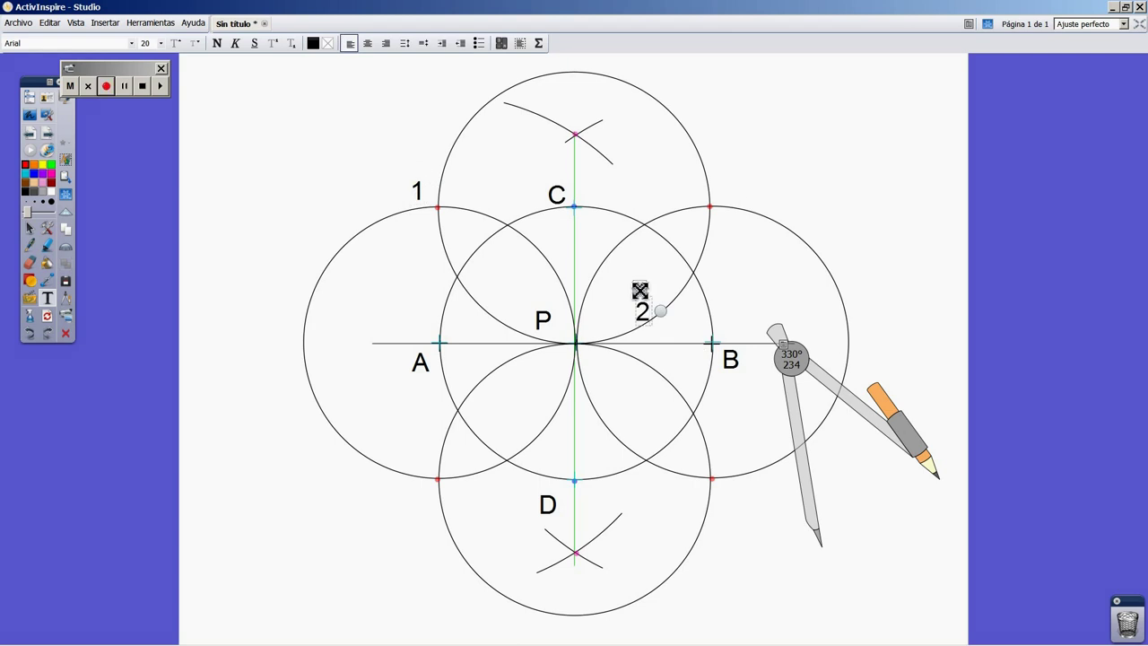
pyautogui.moveTo(640, 286); pyautogui.dragTo(722, 172)
# - Label the lower-right point 3 and the lower-left point 4
pyautogui.click(727, 495)
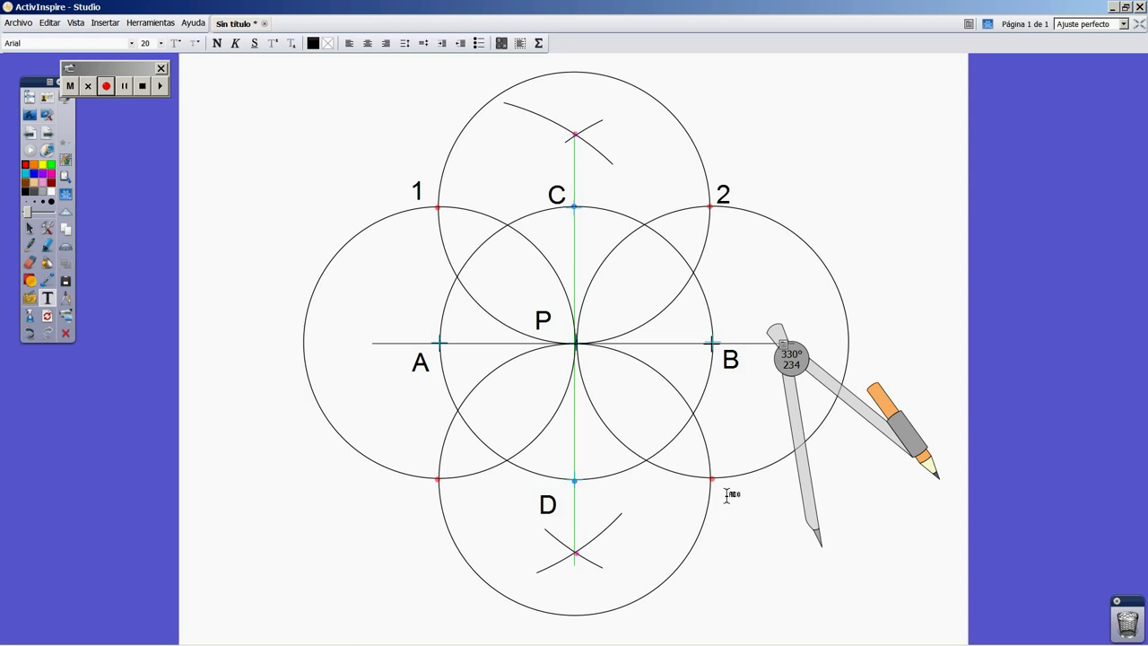
pyautogui.click(728, 495)
pyautogui.write('3')
pyautogui.moveTo(728, 484); pyautogui.dragTo(725, 478)
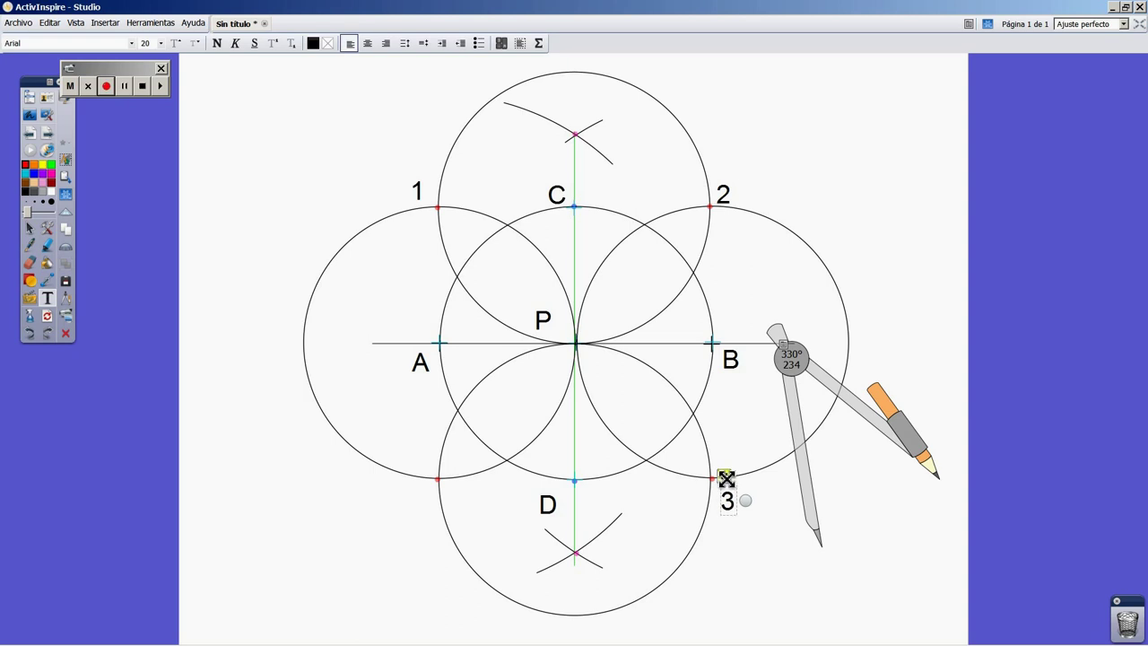
pyautogui.click(431, 502)
pyautogui.write('4')
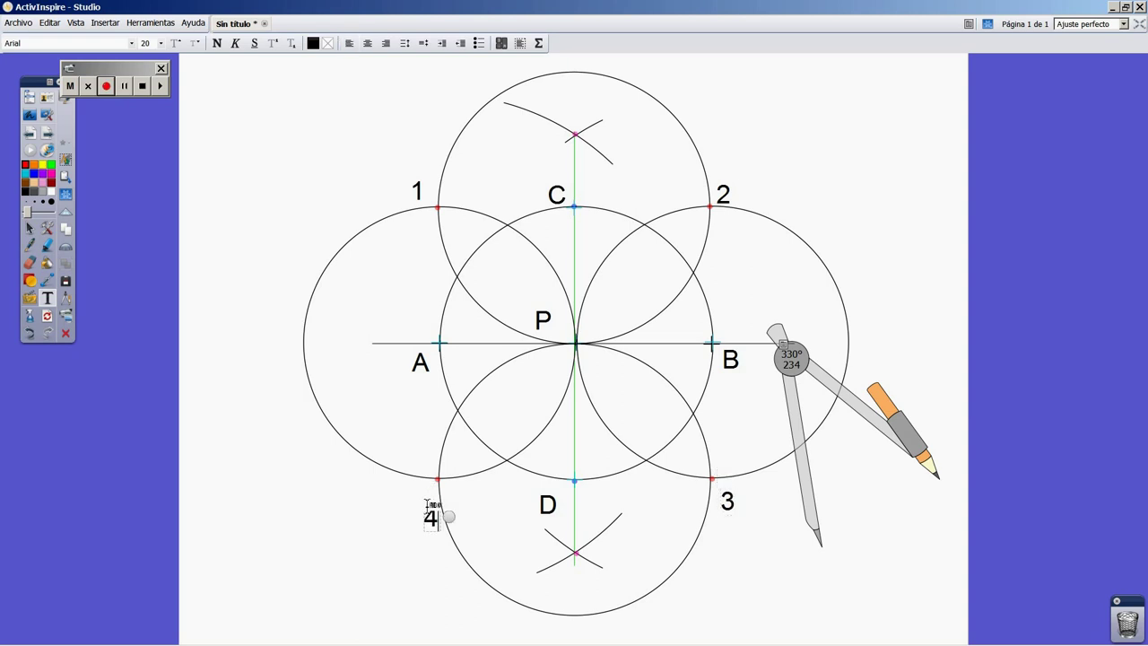
pyautogui.moveTo(427, 494); pyautogui.dragTo(419, 485)
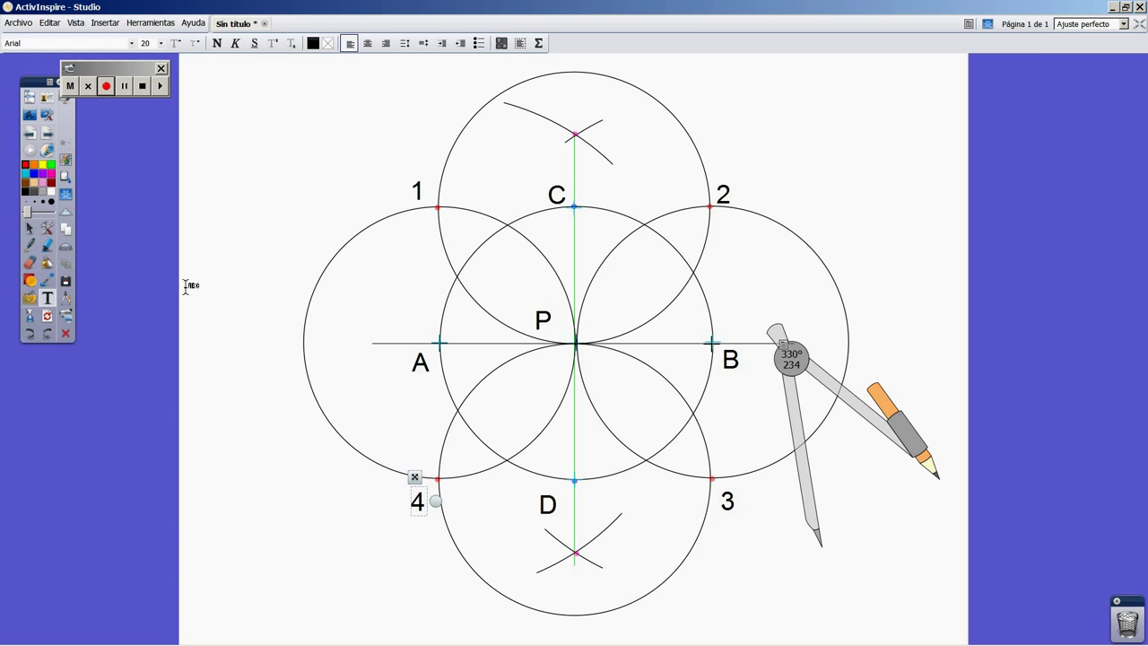
# - Draw red diagonal lines from point 1 to point 3 and from point 4 to point 2
pyautogui.click(30, 280)
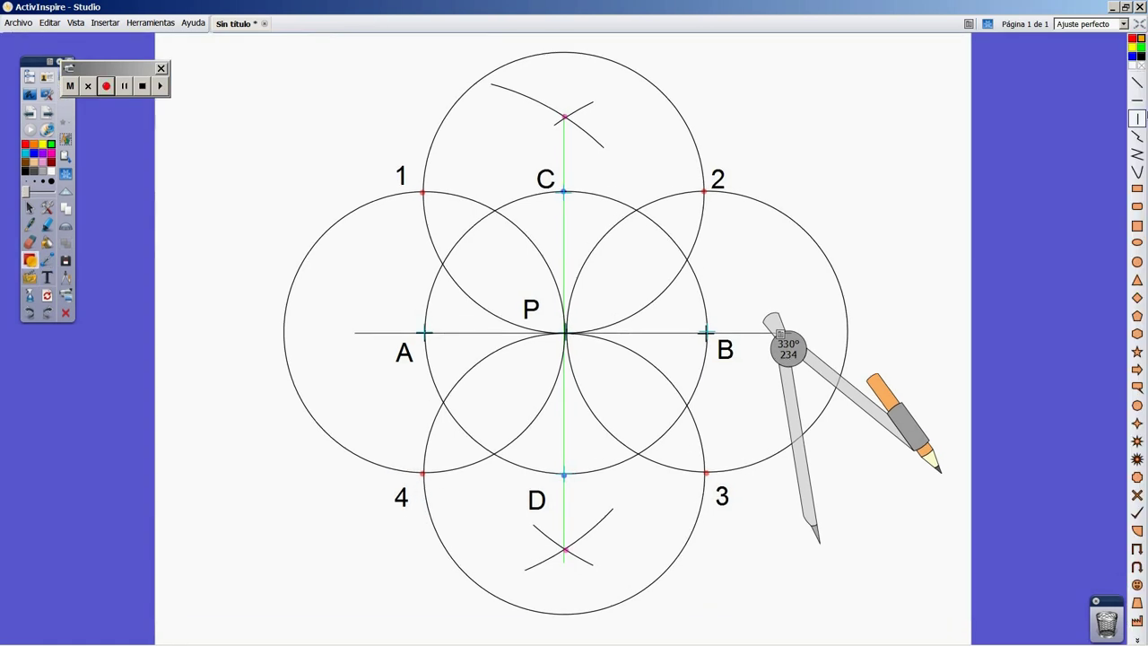
pyautogui.click(1138, 86)
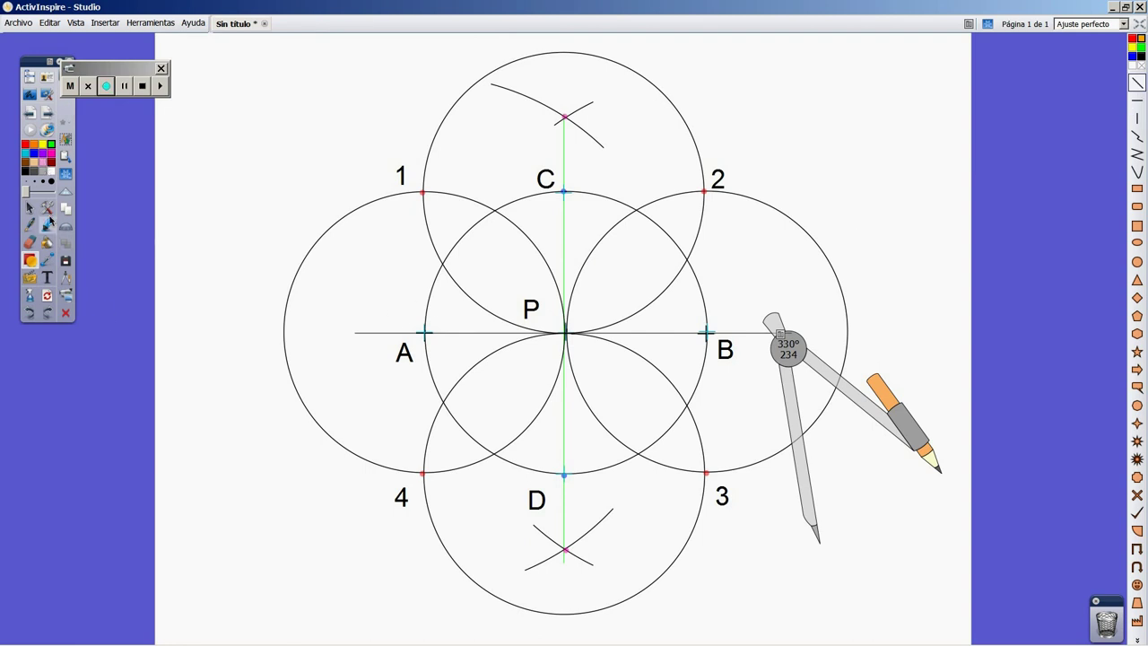
pyautogui.click(25, 172)
pyautogui.moveTo(424, 194); pyautogui.dragTo(708, 475)
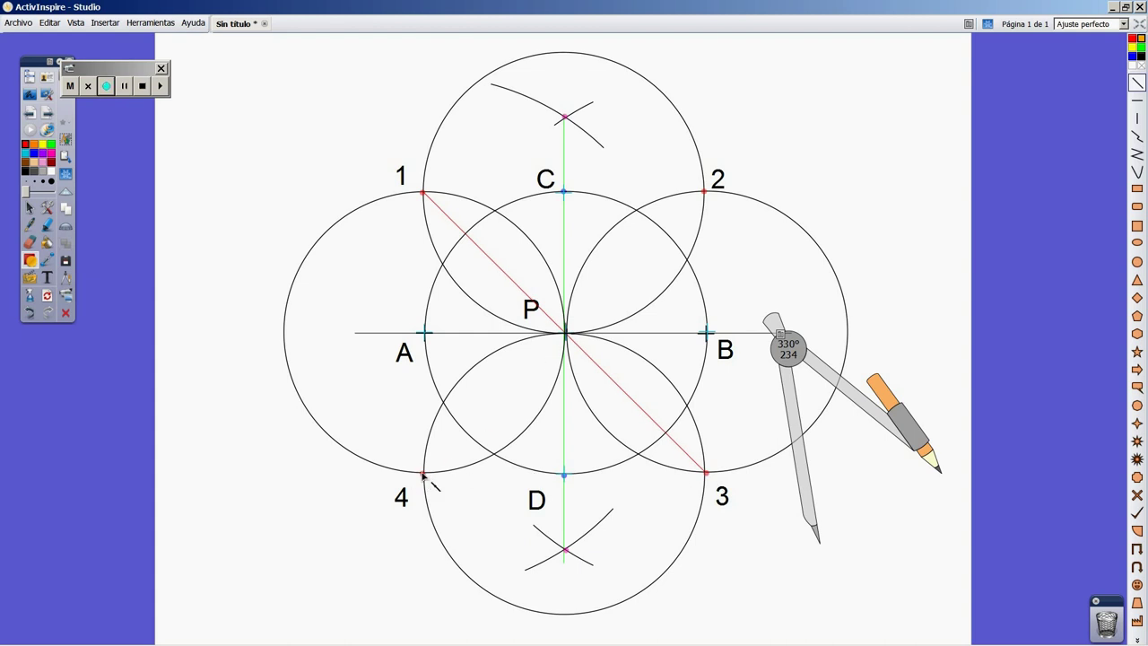
pyautogui.moveTo(422, 475); pyautogui.dragTo(705, 192)
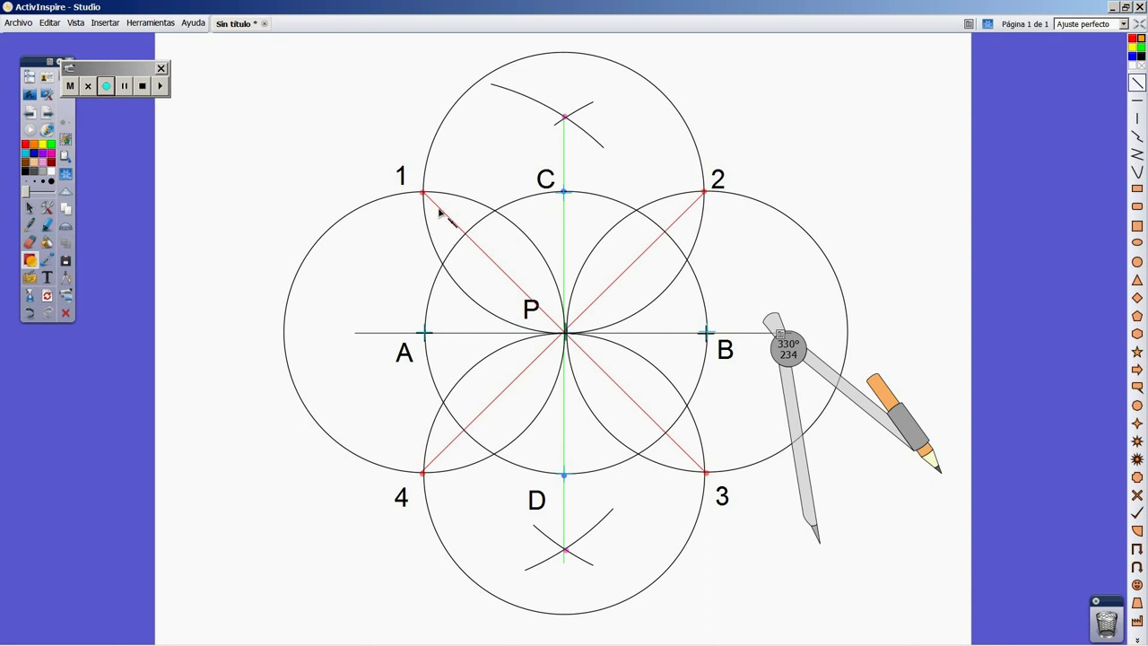
# - Draw the square's horizontal sides from point 1 to 2 and from 4 to 3, redoing the top side
pyautogui.moveTo(424, 193)
pyautogui.mouseDown()
pyautogui.moveTo(631, 203)
pyautogui.moveTo(704, 191)
pyautogui.mouseUp()
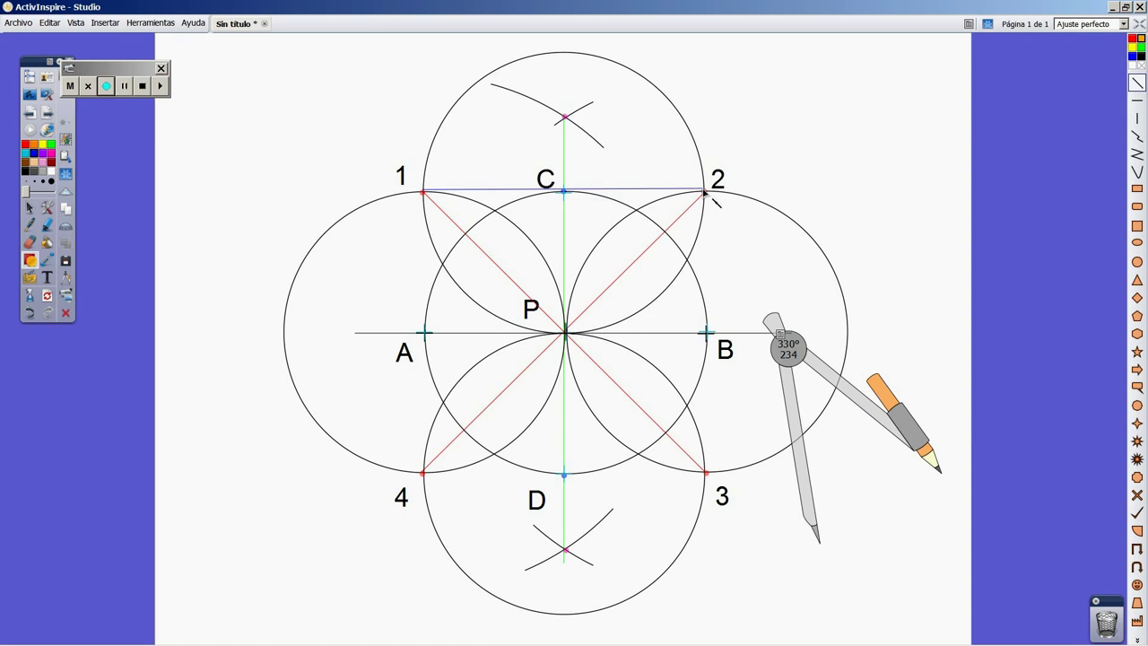
pyautogui.hotkey('ctrl', 'z')
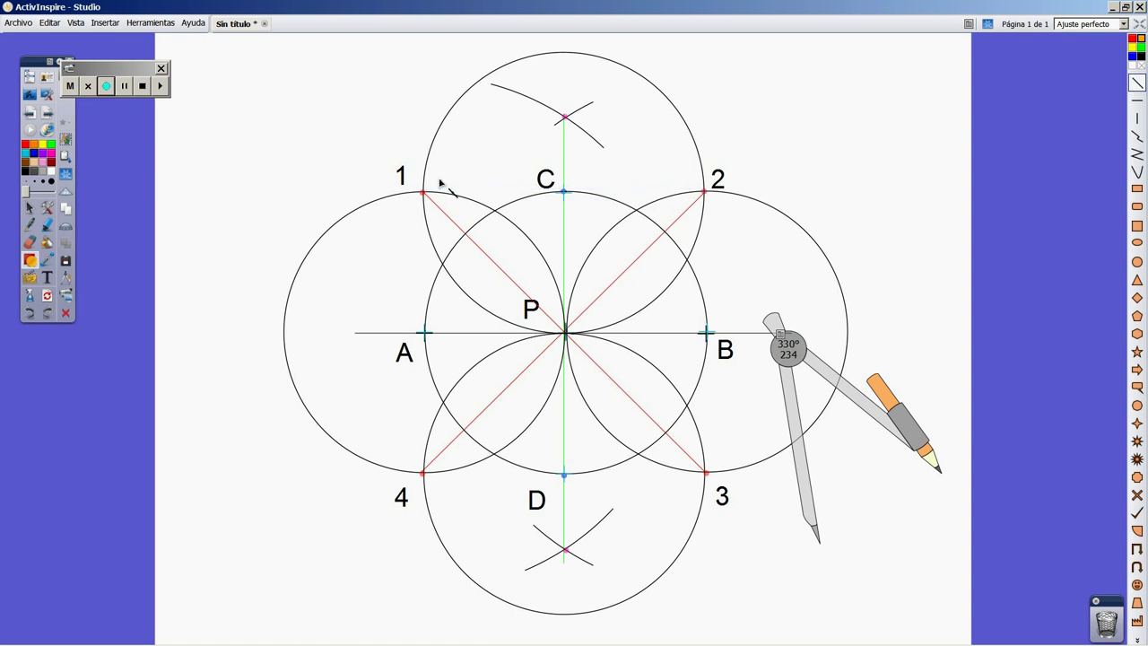
pyautogui.moveTo(425, 196); pyautogui.dragTo(607, 200)
pyautogui.hotkey('ctrl', 'z')
pyautogui.moveTo(425, 194); pyautogui.dragTo(707, 192)
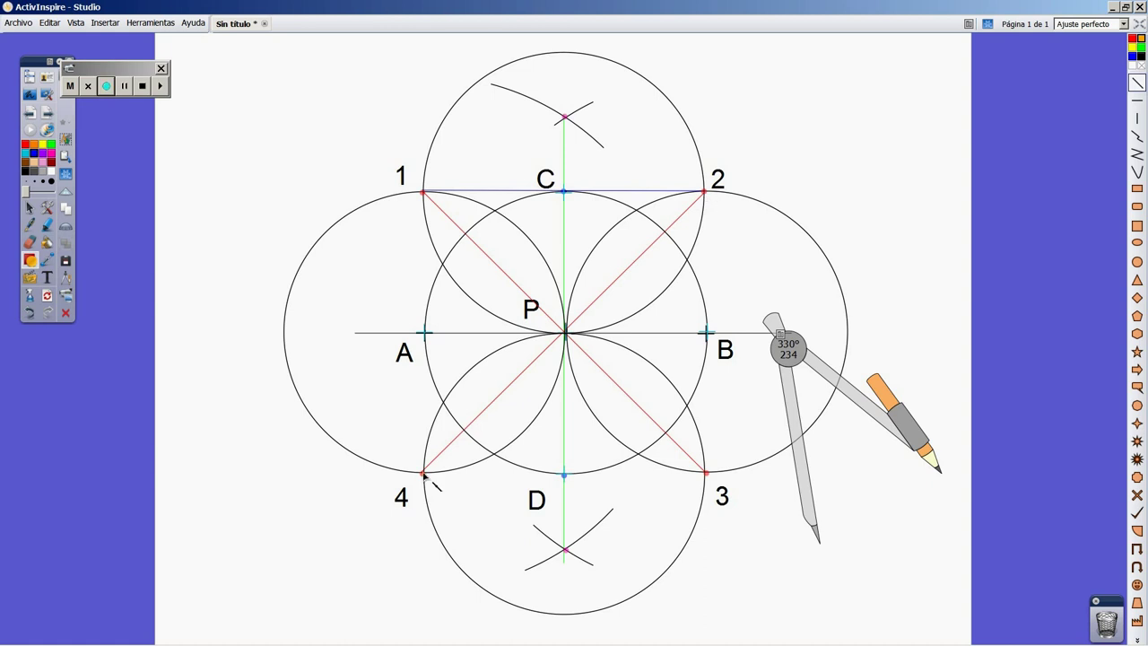
pyautogui.moveTo(423, 473); pyautogui.dragTo(708, 478)
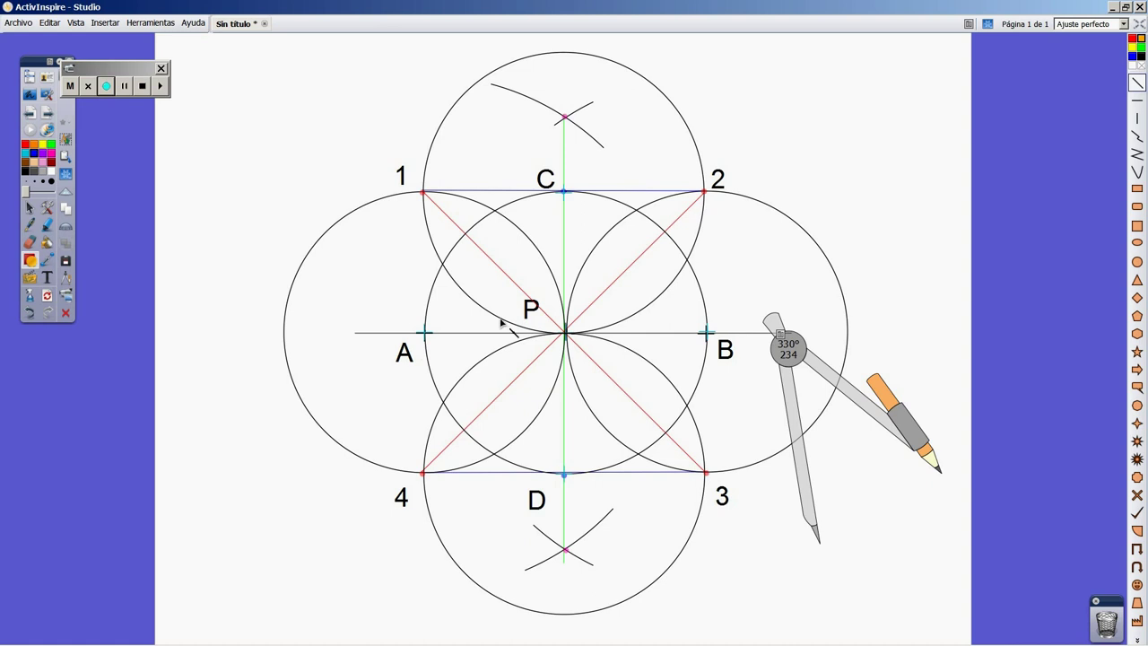
# - Add vertical sides from point 1 to 4 and from 2 to 3
pyautogui.click(1137, 118)
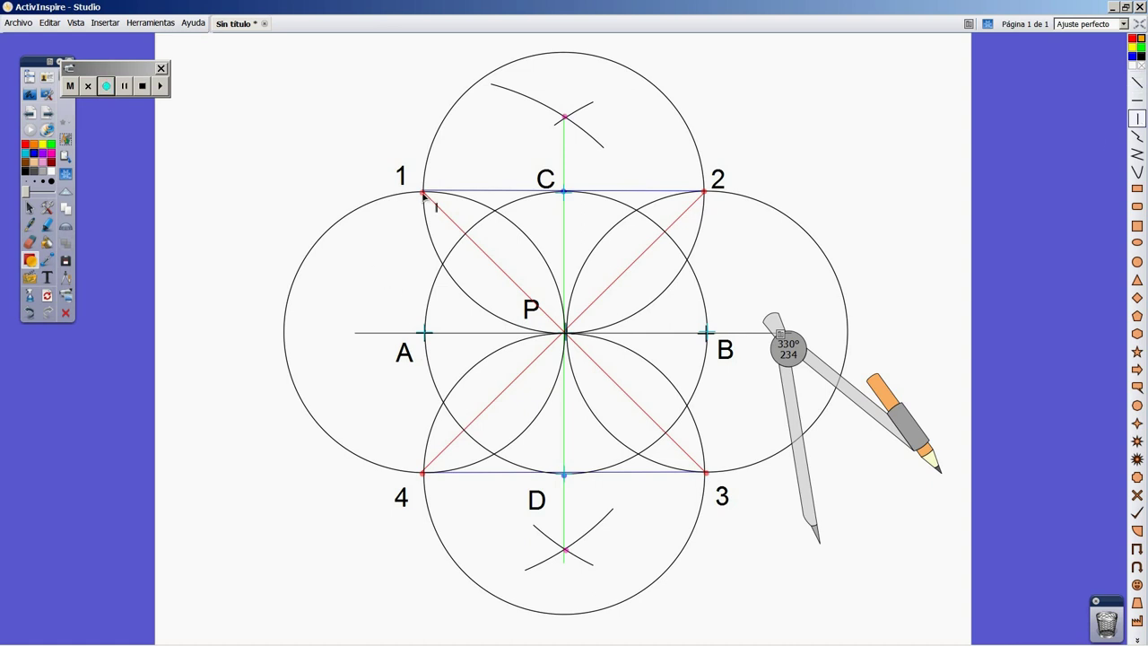
pyautogui.moveTo(421, 194); pyautogui.dragTo(416, 481)
pyautogui.moveTo(706, 192); pyautogui.dragTo(706, 474)
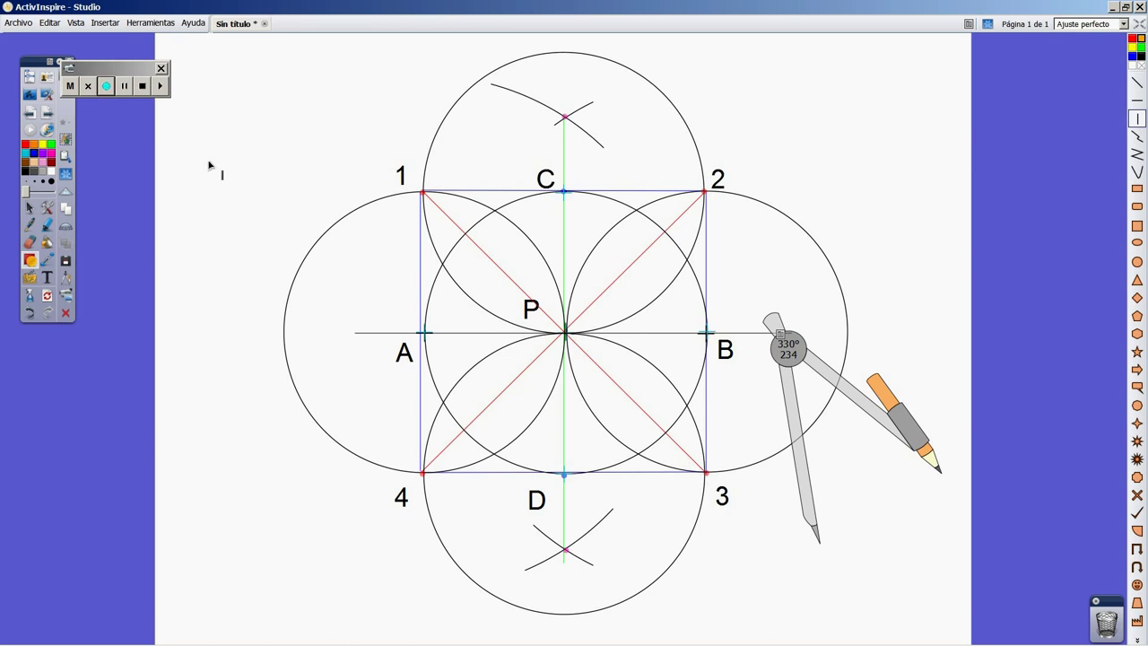
# - Delete the misplaced left side and redraw the vertical line from point 1 to 4
pyautogui.click(30, 207)
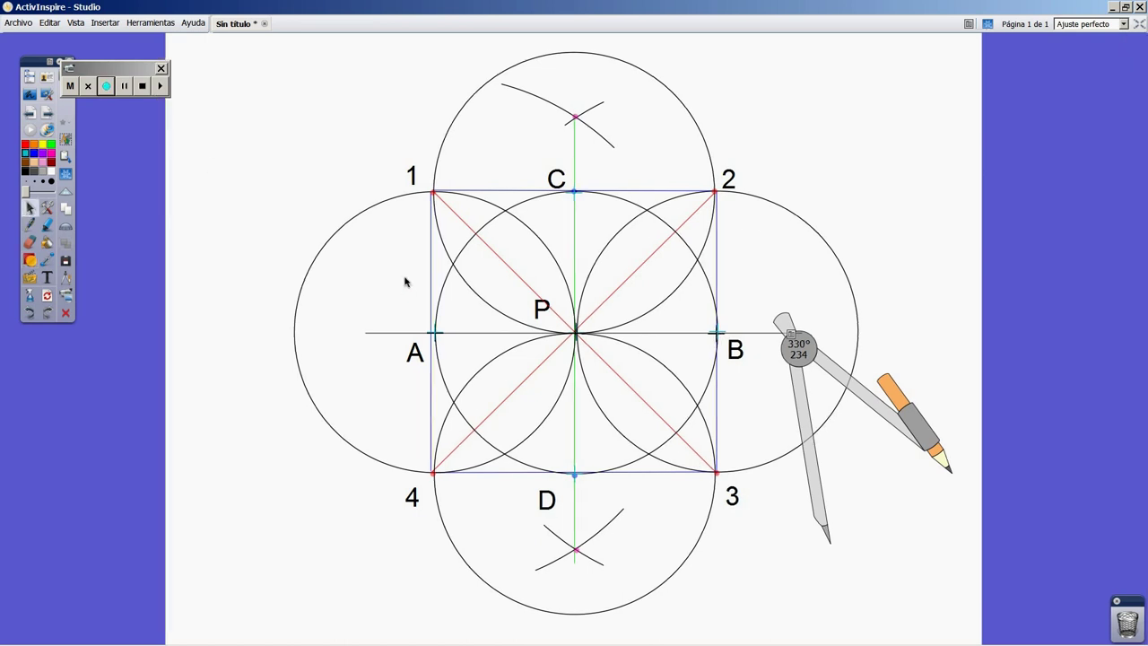
pyautogui.click(431, 269)
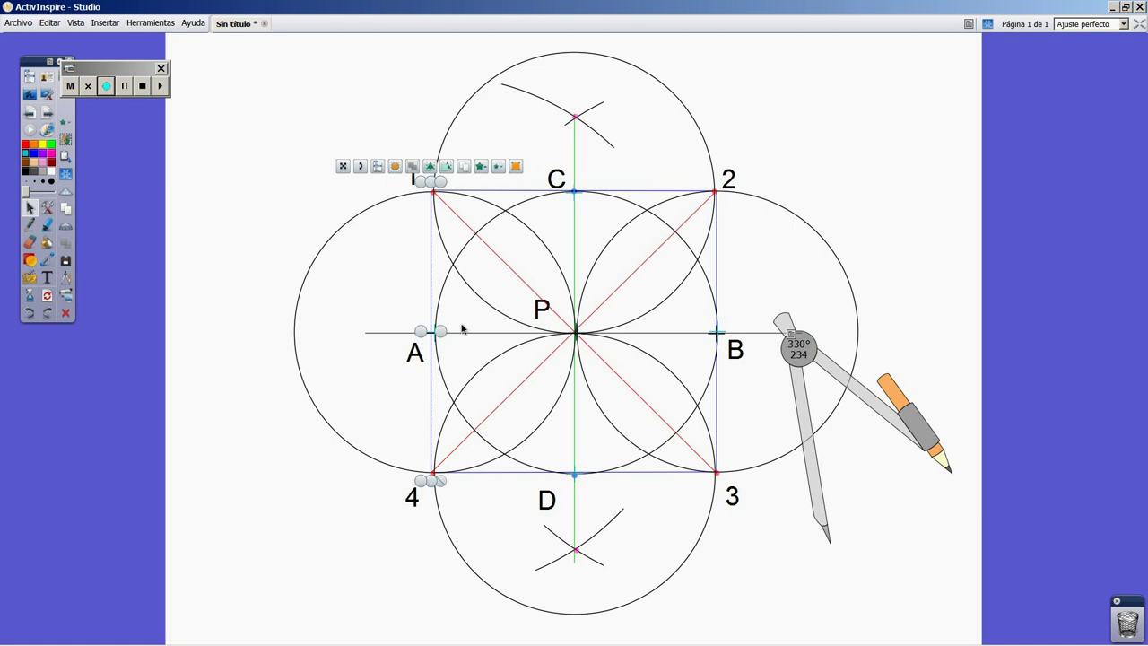
pyautogui.press('Delete')
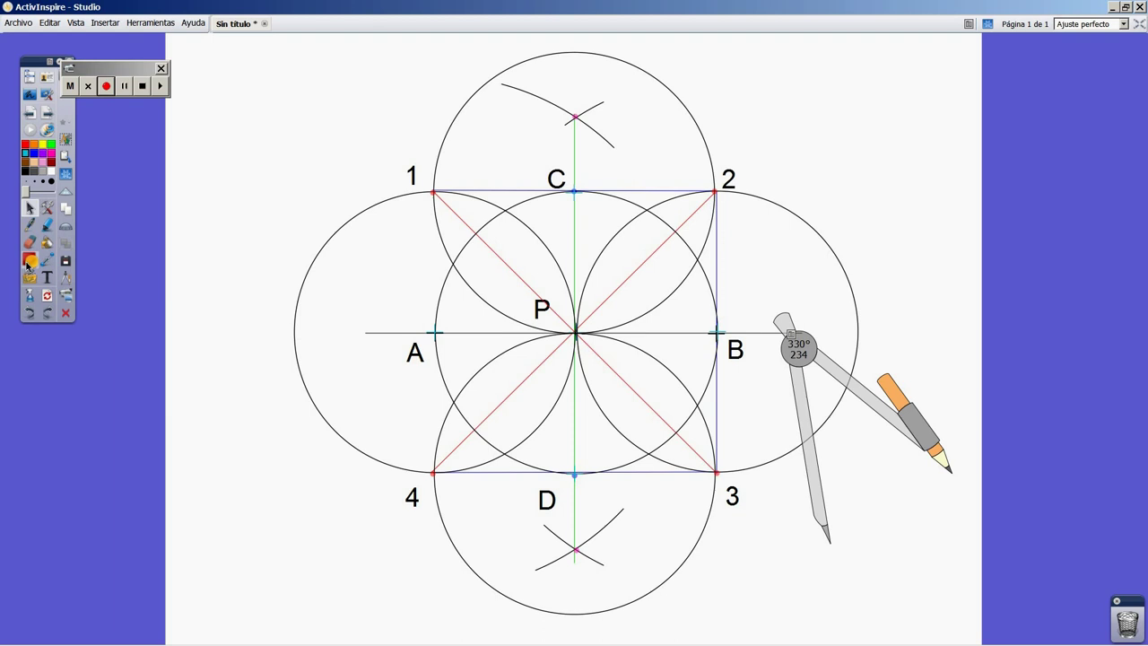
pyautogui.click(30, 261)
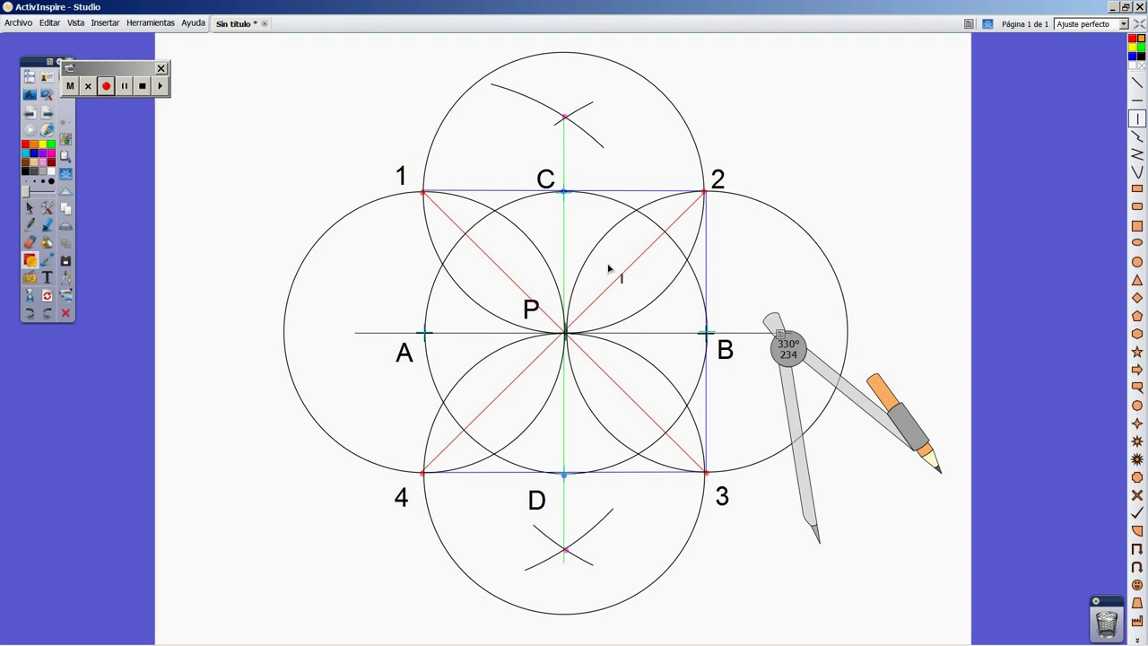
pyautogui.moveTo(423, 192); pyautogui.dragTo(420, 472)
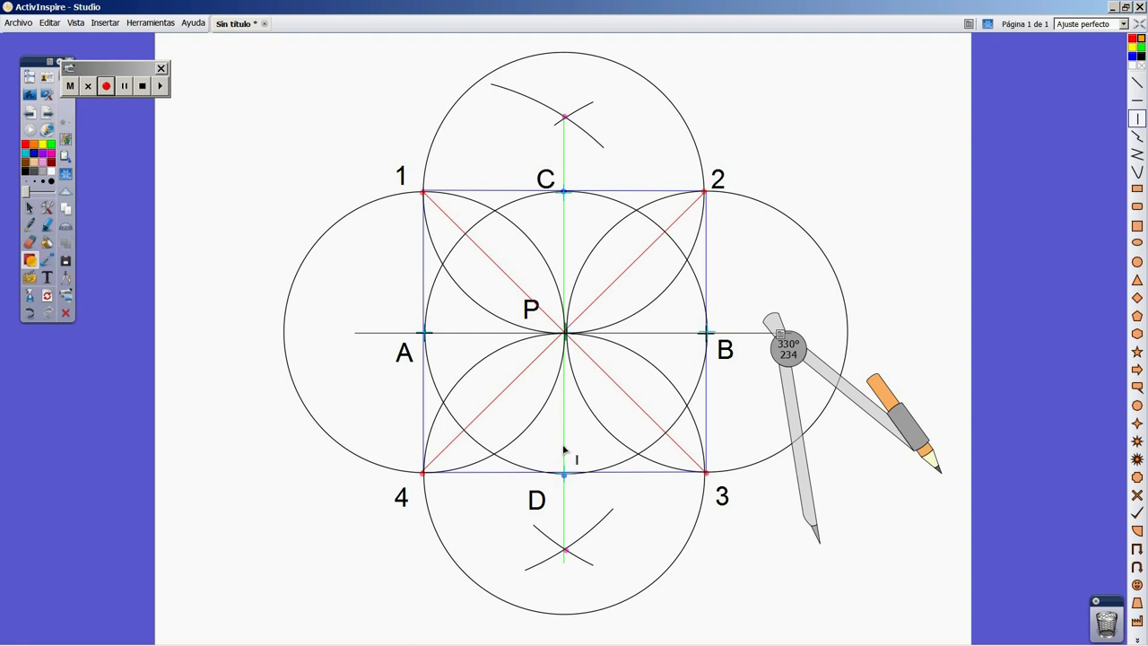
pyautogui.click(30, 207)
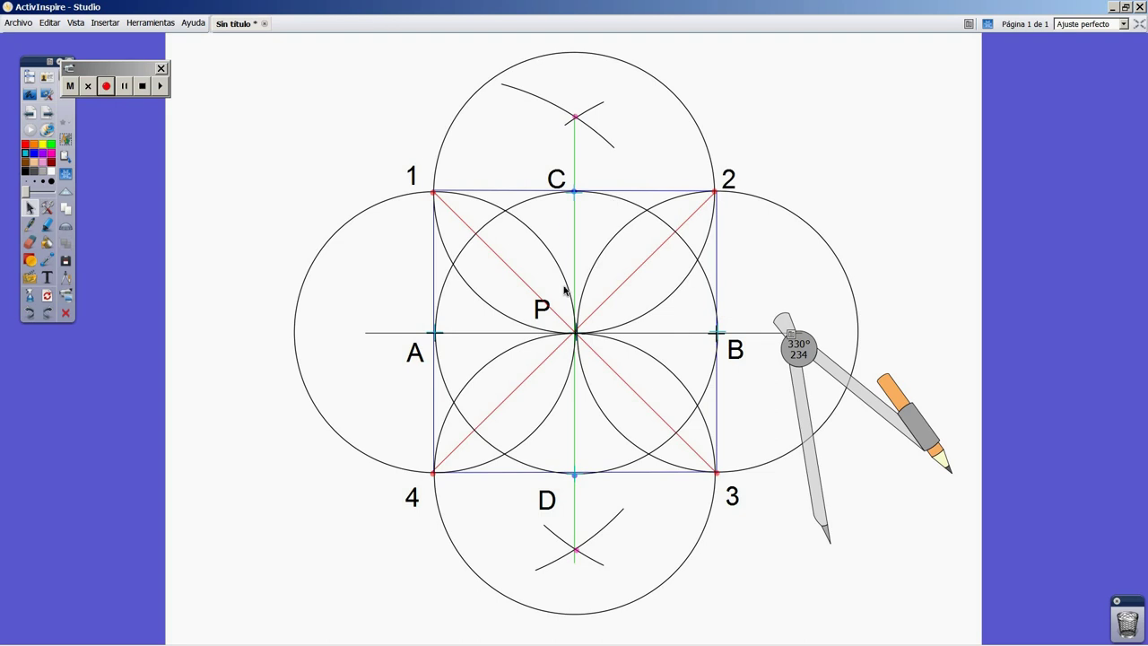
# - Mark diagonal–circle intersections near points 2, 3 and 4 in purple, then start a text label
pyautogui.click(48, 224)
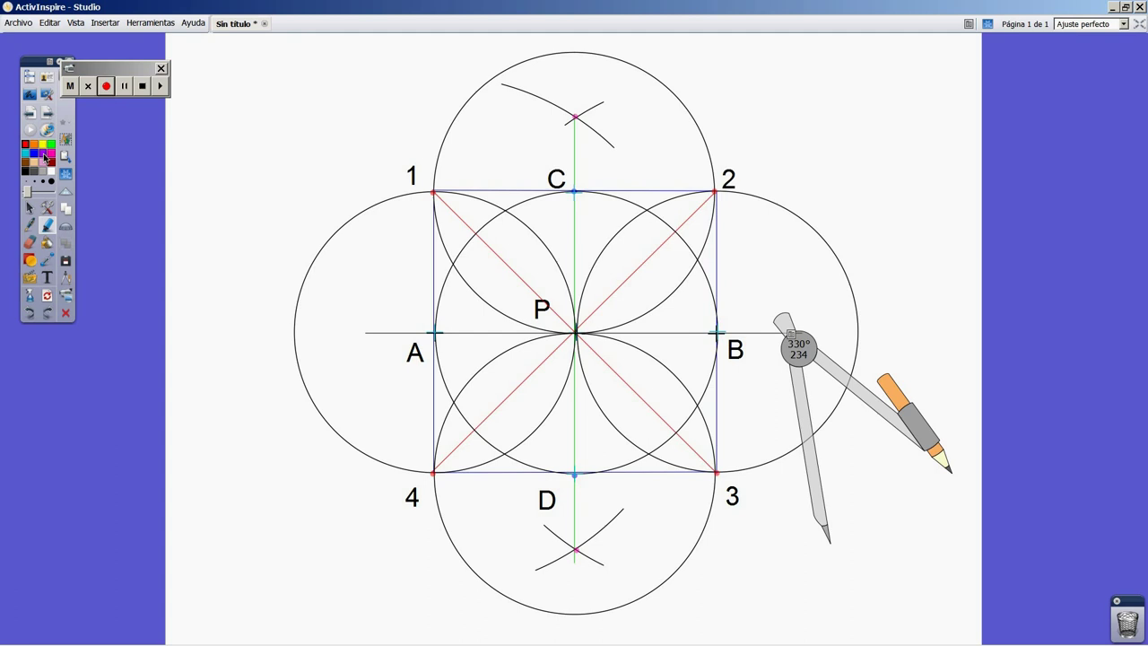
pyautogui.click(45, 156)
pyautogui.click(676, 232)
pyautogui.click(676, 431)
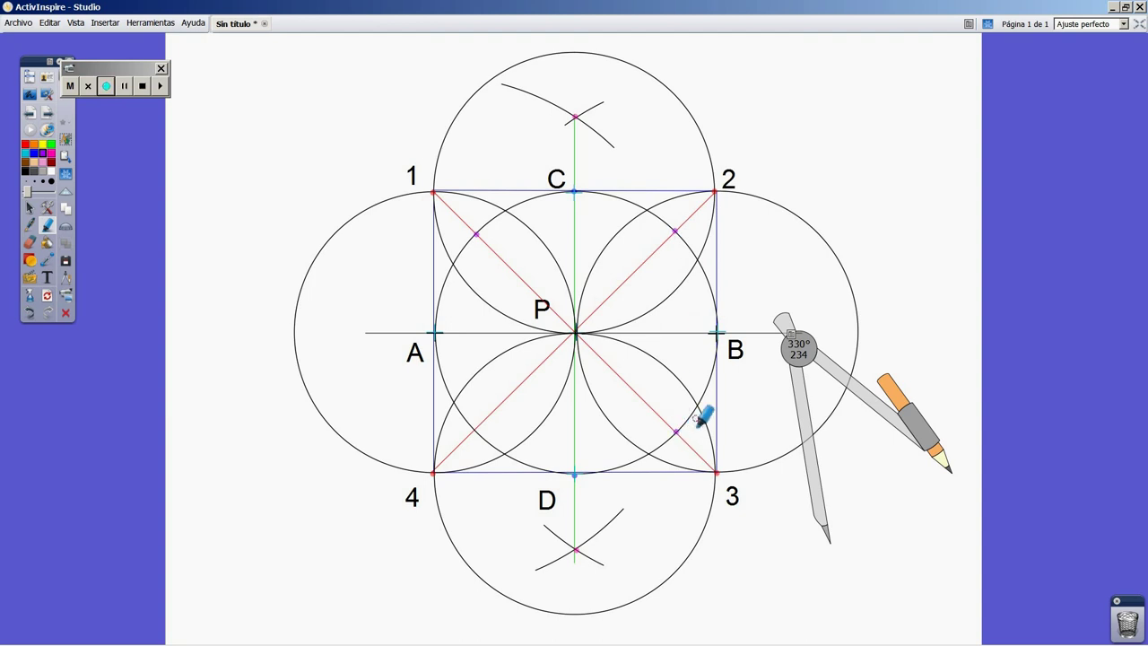
pyautogui.click(476, 431)
pyautogui.click(47, 279)
pyautogui.click(468, 259)
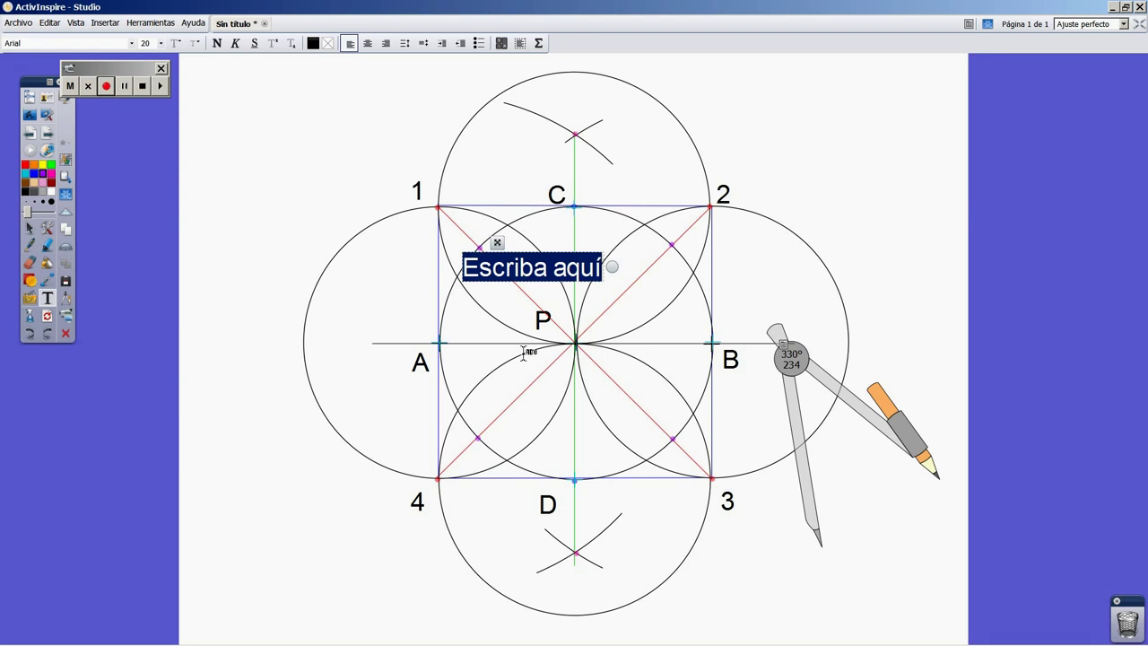
# - Label the purple points near corners 1 and 2 as 5 and 6
pyautogui.write('5')
pyautogui.moveTo(470, 243); pyautogui.dragTo(459, 222)
pyautogui.click(644, 261)
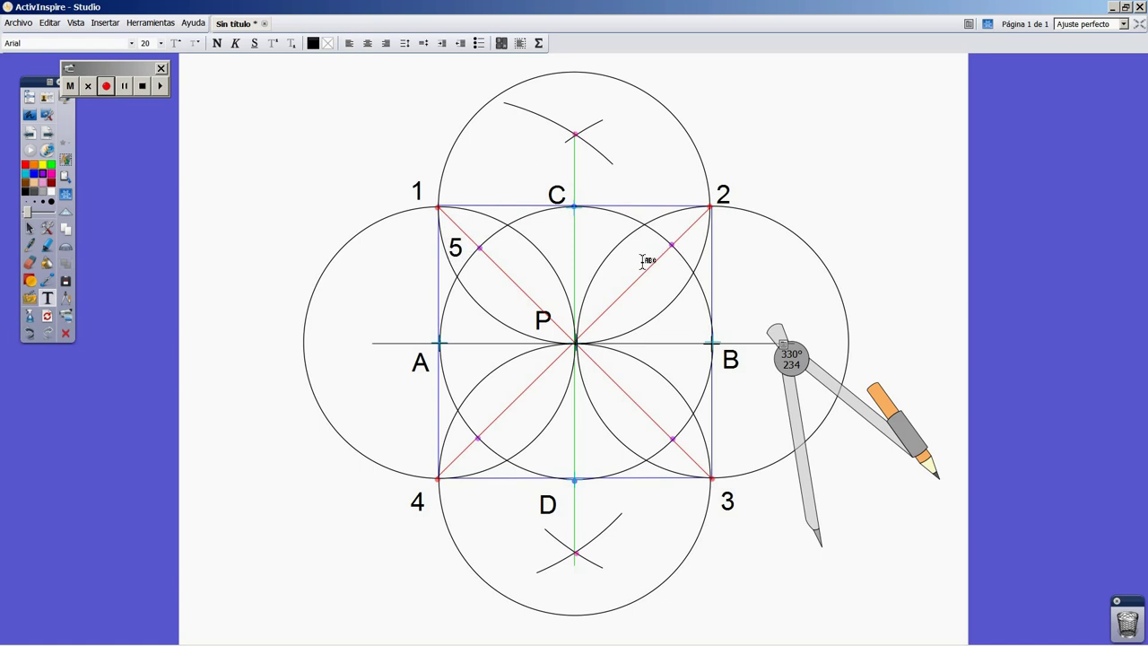
pyautogui.click(643, 261)
pyautogui.write('6')
pyautogui.moveTo(652, 248); pyautogui.dragTo(638, 219)
pyautogui.click(678, 419)
# - Label the purple points near corners 3 and 4 as 7 and 8
pyautogui.click(679, 421)
pyautogui.write('7')
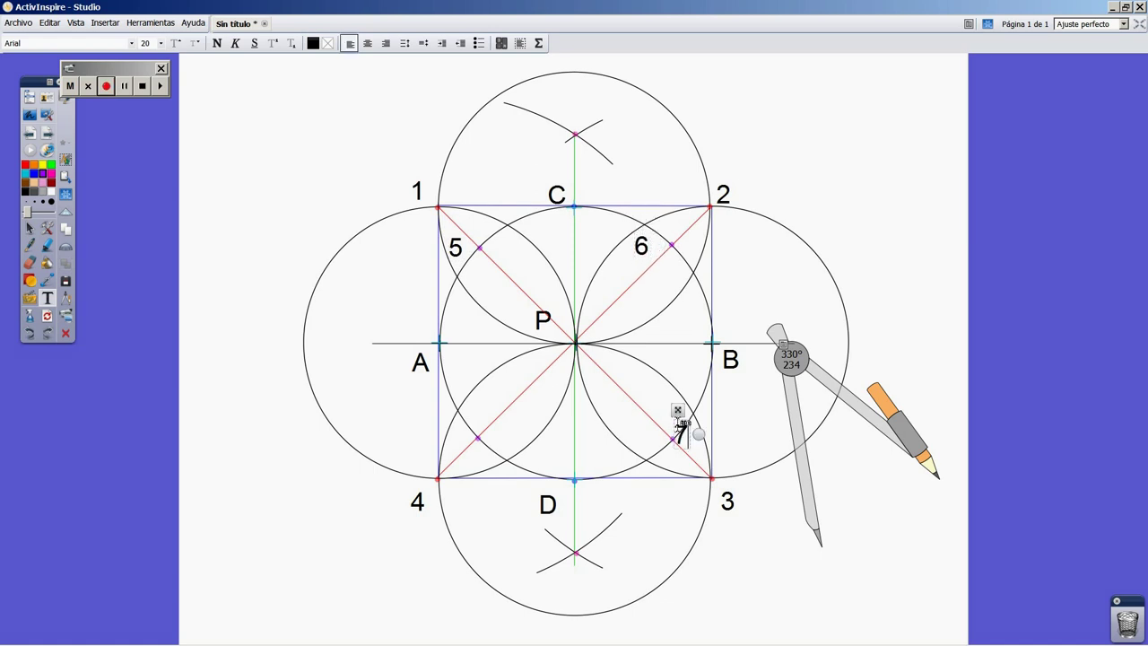
pyautogui.moveTo(678, 410); pyautogui.dragTo(673, 394)
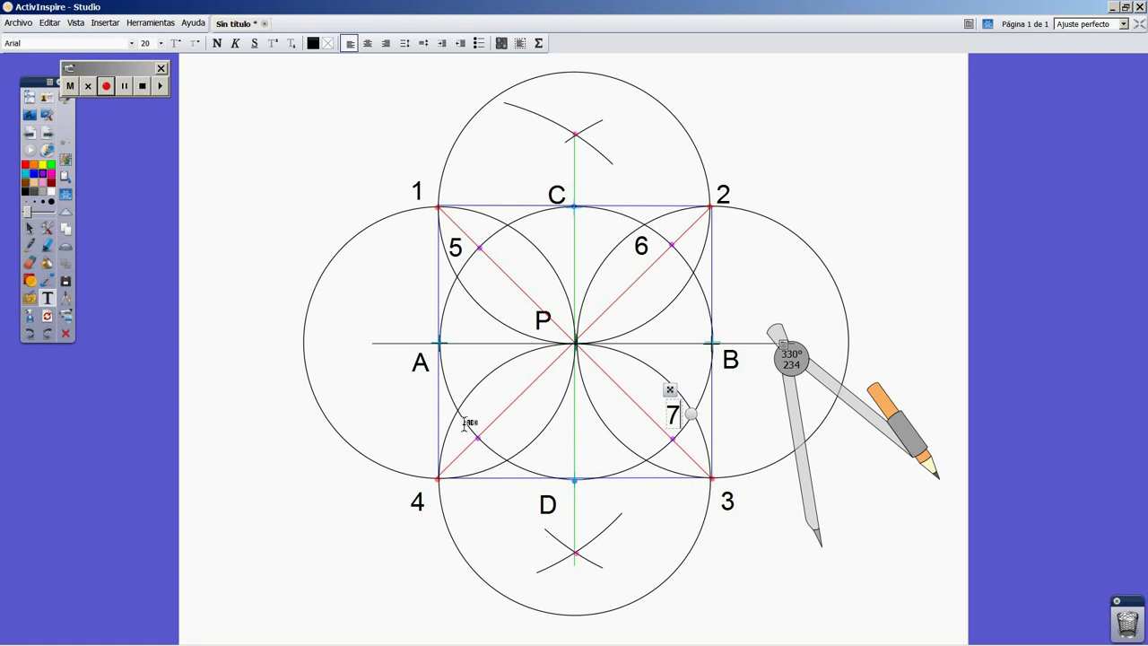
pyautogui.click(521, 468)
pyautogui.click(547, 474)
pyautogui.write('8')
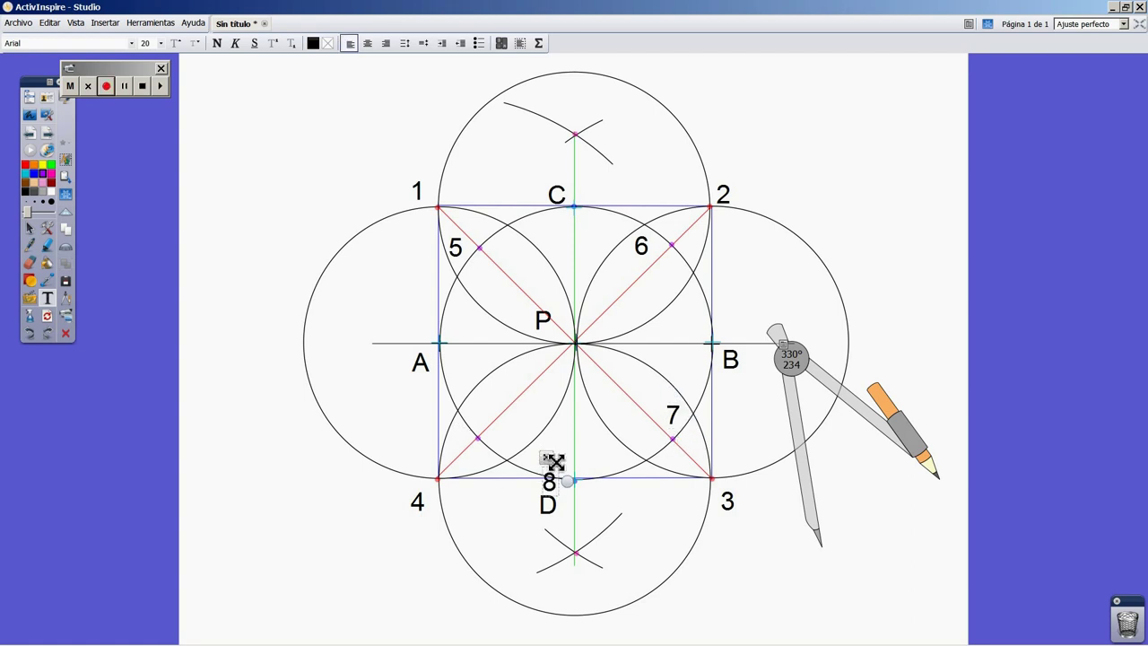
pyautogui.moveTo(548, 463); pyautogui.dragTo(460, 416)
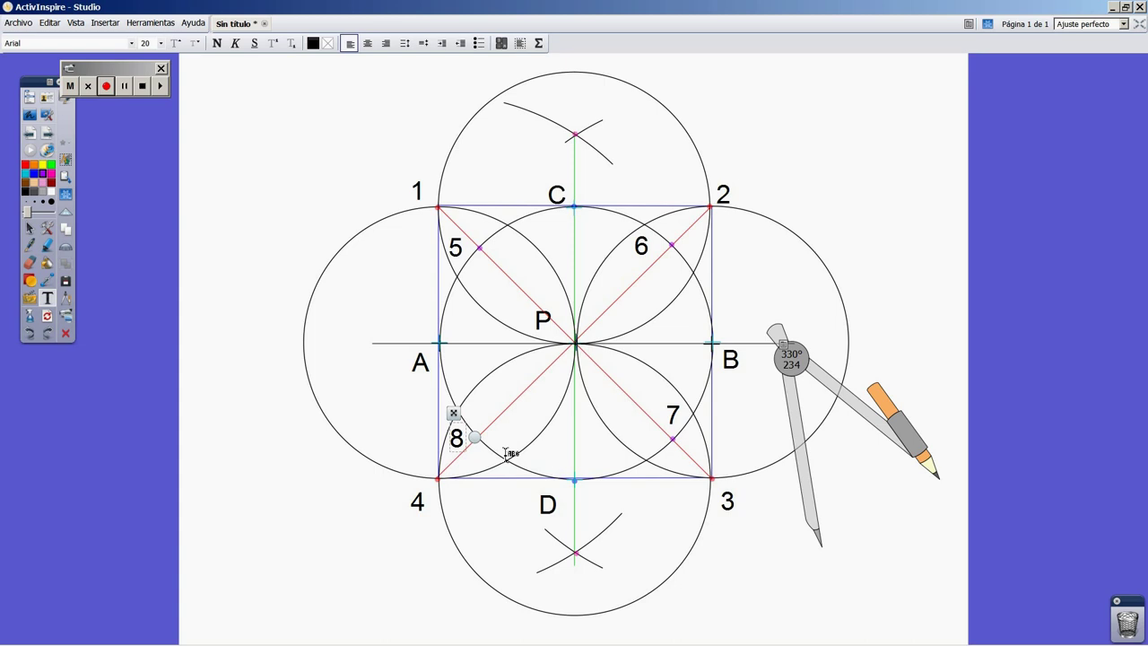
pyautogui.click(30, 228)
pyautogui.click(195, 323)
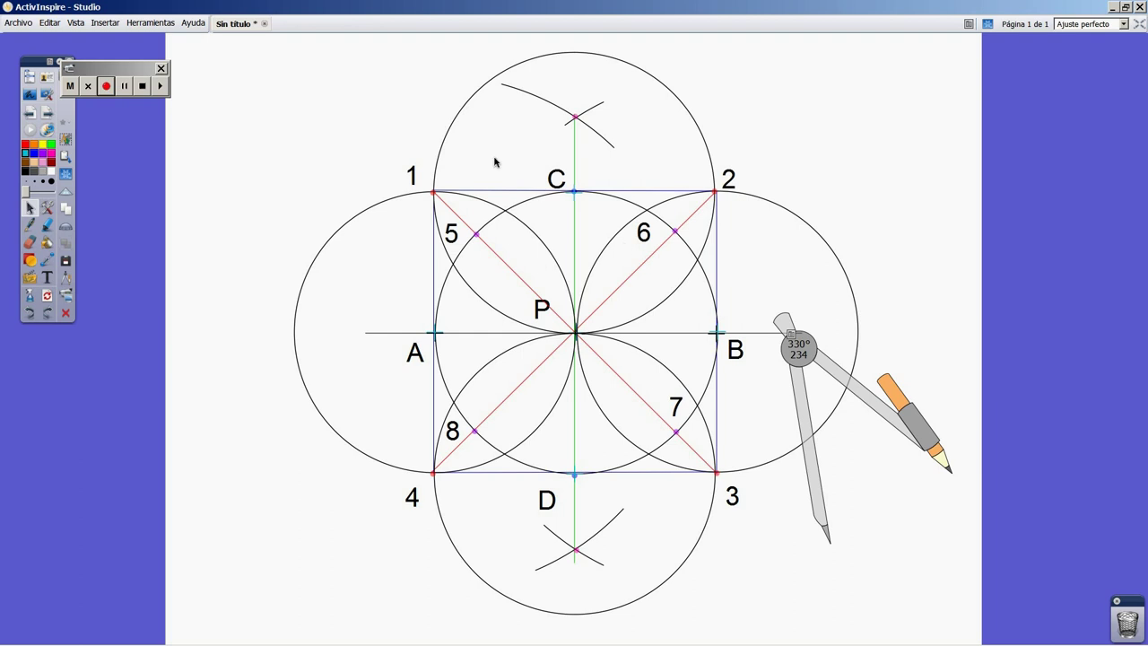
pyautogui.click(29, 259)
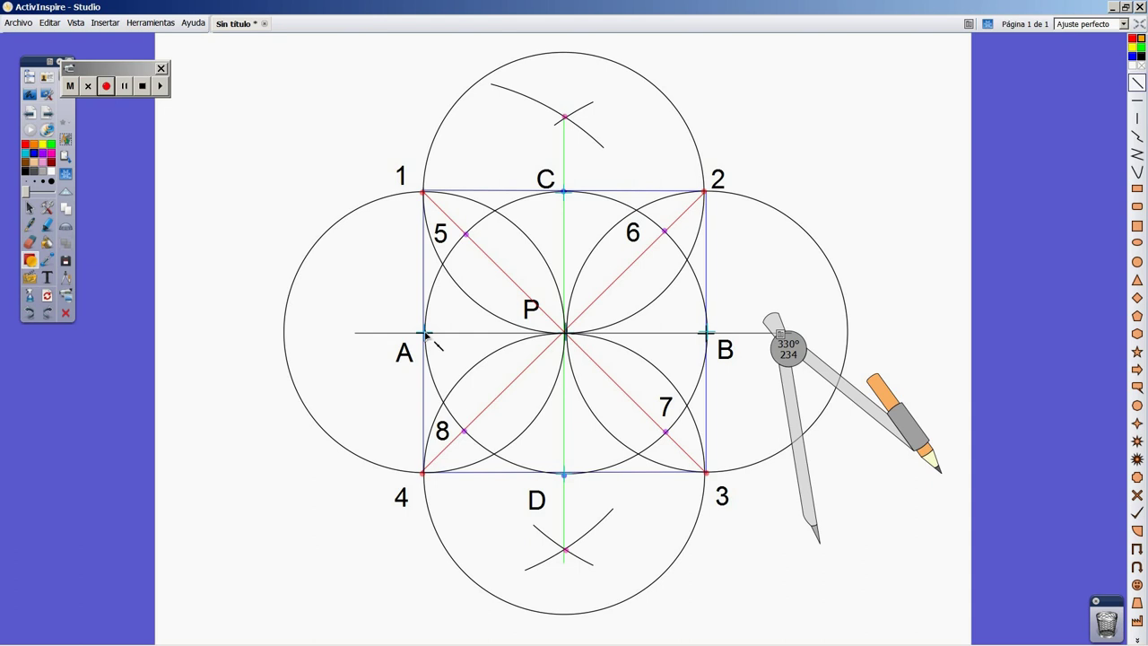
# - Replace the stray thin blue lines with a width-2 black line from A through 7
pyautogui.moveTo(425, 334); pyautogui.dragTo(706, 453)
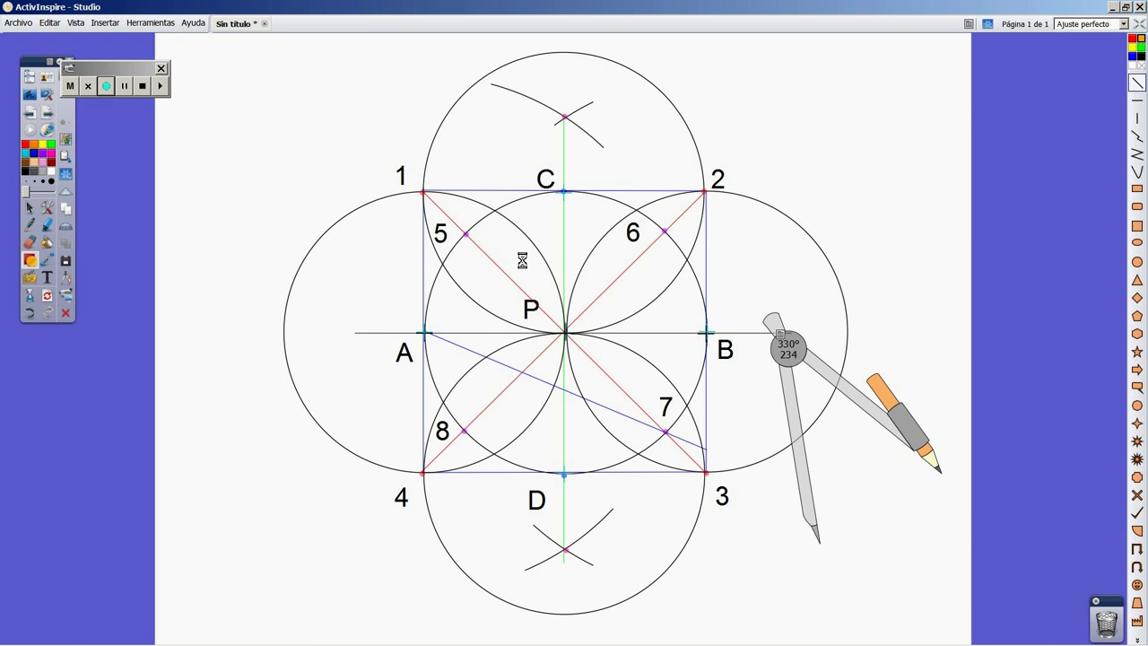
pyautogui.hotkey('ctrl', 'z')
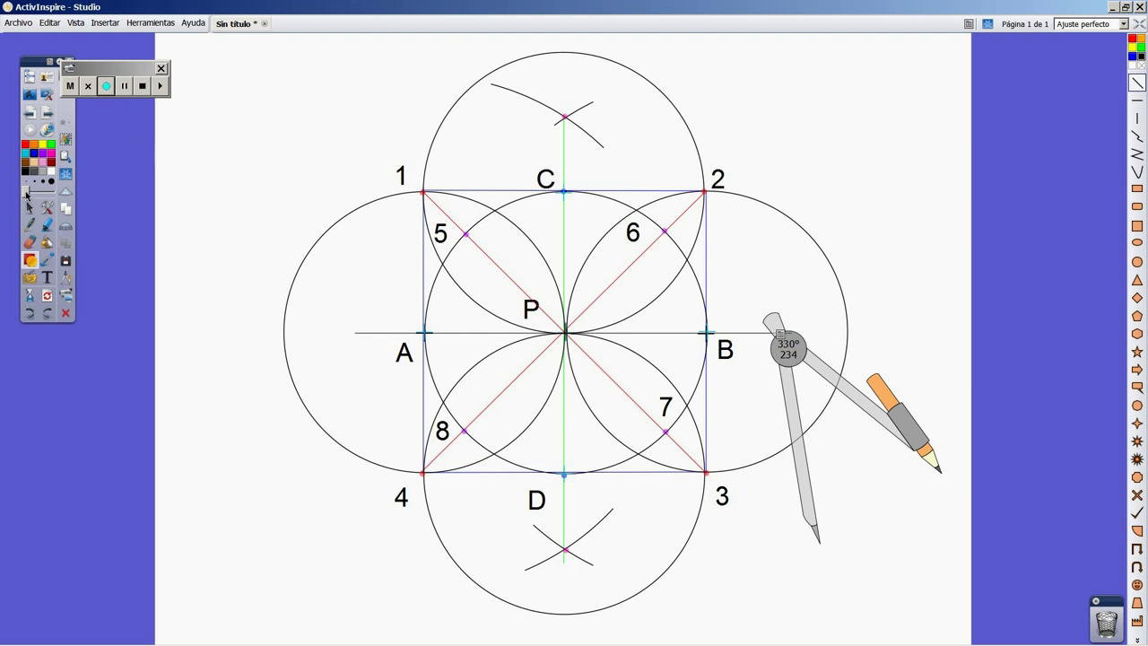
pyautogui.moveTo(26, 192); pyautogui.dragTo(28, 198)
pyautogui.moveTo(425, 335)
pyautogui.mouseDown()
pyautogui.moveTo(633, 389)
pyautogui.moveTo(713, 456)
pyautogui.moveTo(649, 427)
pyautogui.mouseUp()
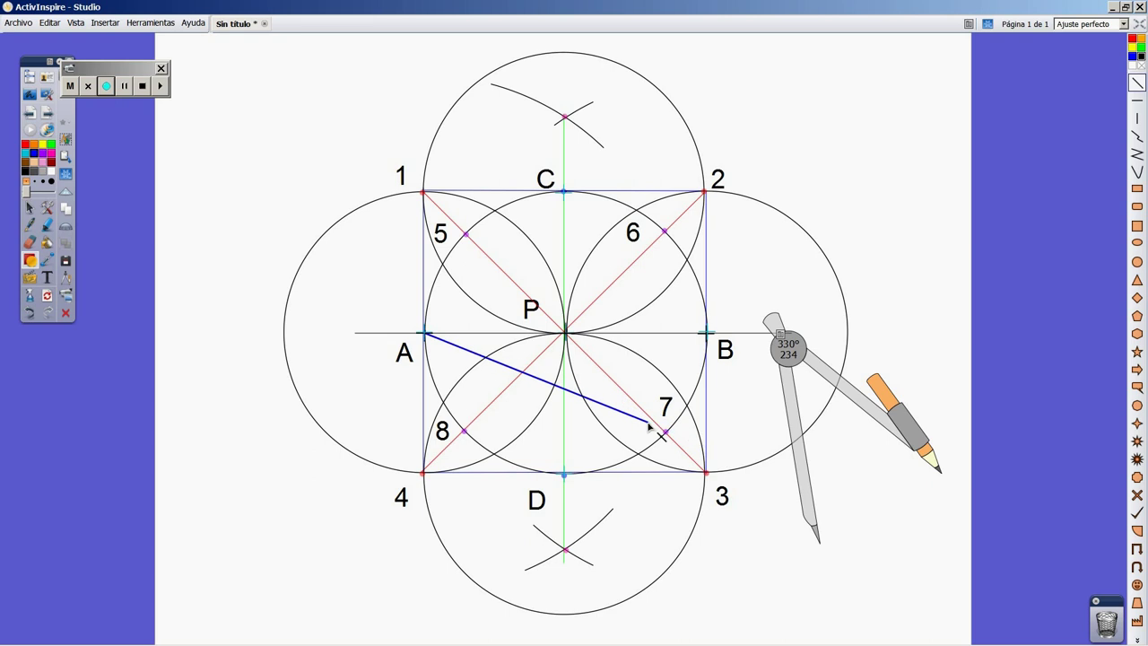
pyautogui.hotkey('ctrl', 'z')
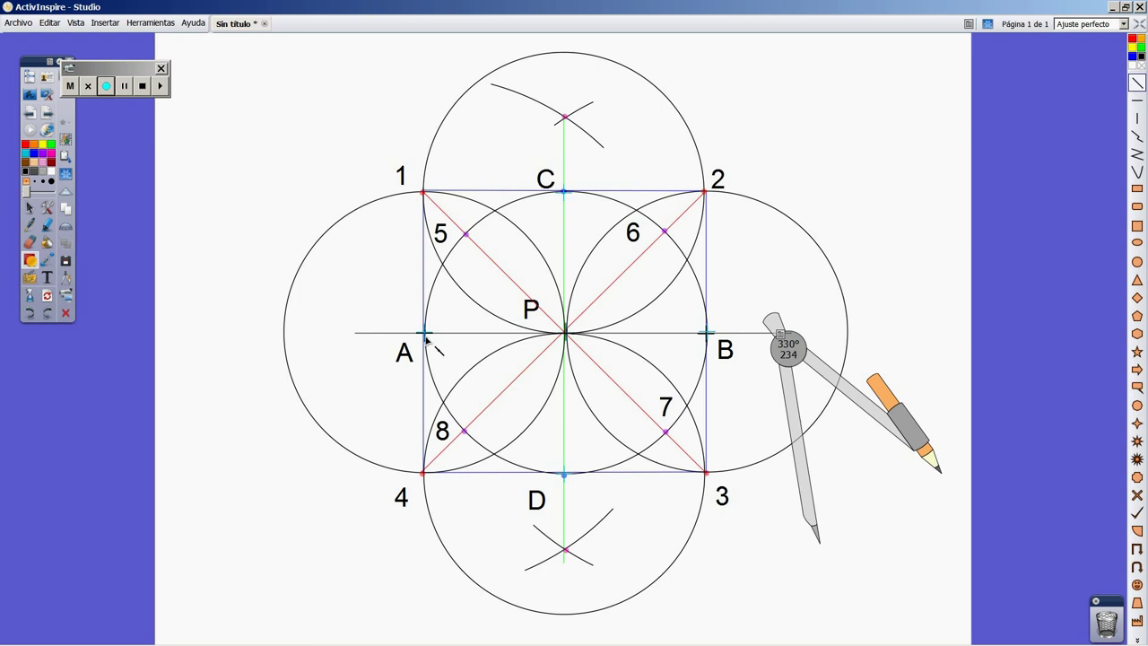
pyautogui.moveTo(424, 334); pyautogui.dragTo(707, 452)
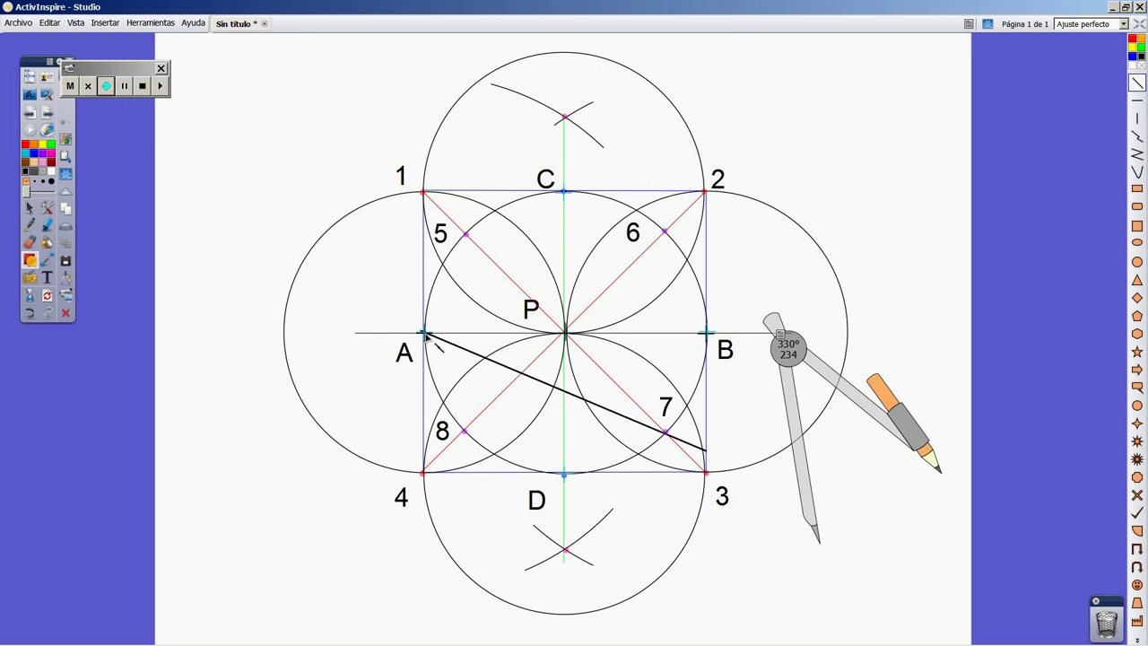
# - Draw black lines from A through 6, and from B through 5 and 8
pyautogui.moveTo(426, 335); pyautogui.dragTo(708, 215)
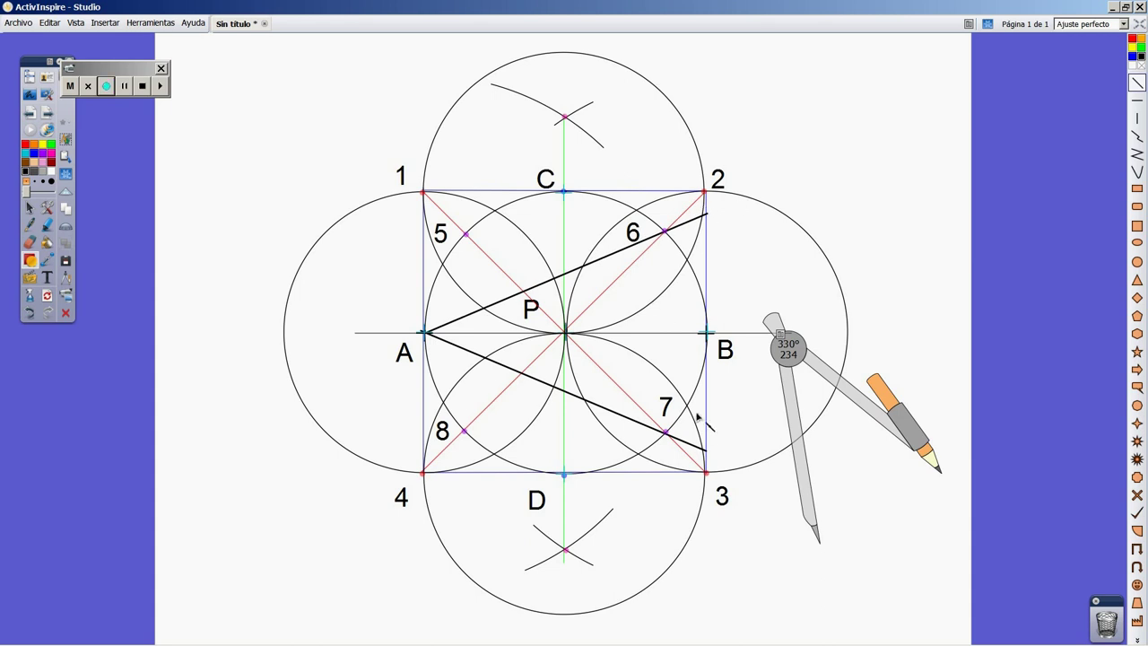
pyautogui.moveTo(709, 333); pyautogui.dragTo(427, 218)
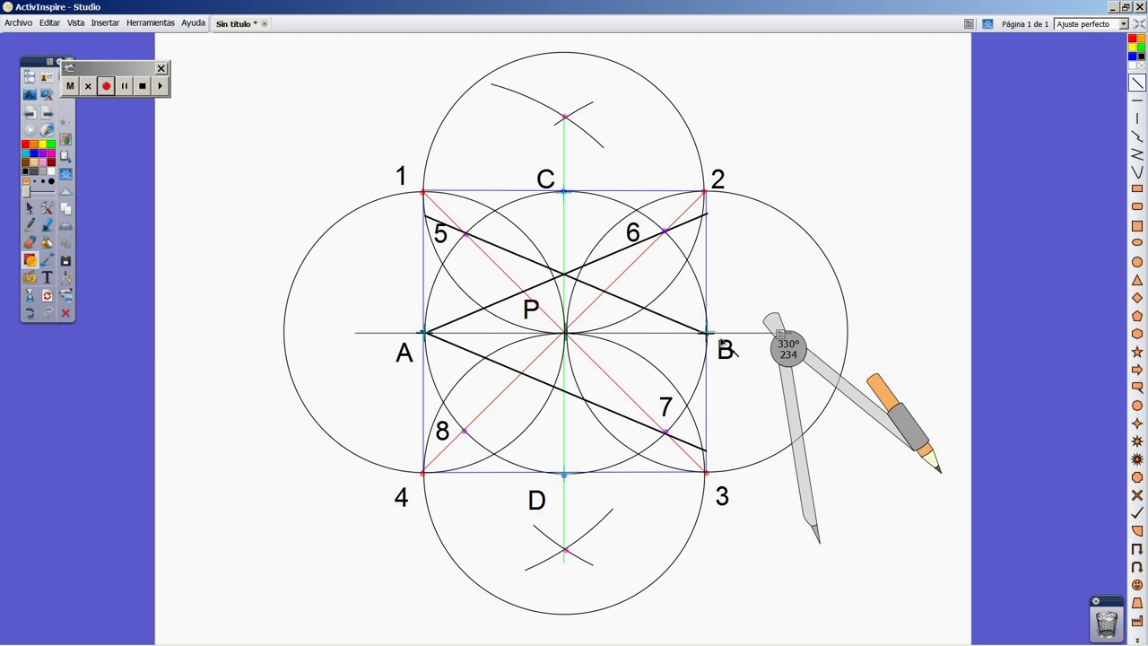
pyautogui.moveTo(709, 335); pyautogui.dragTo(427, 456)
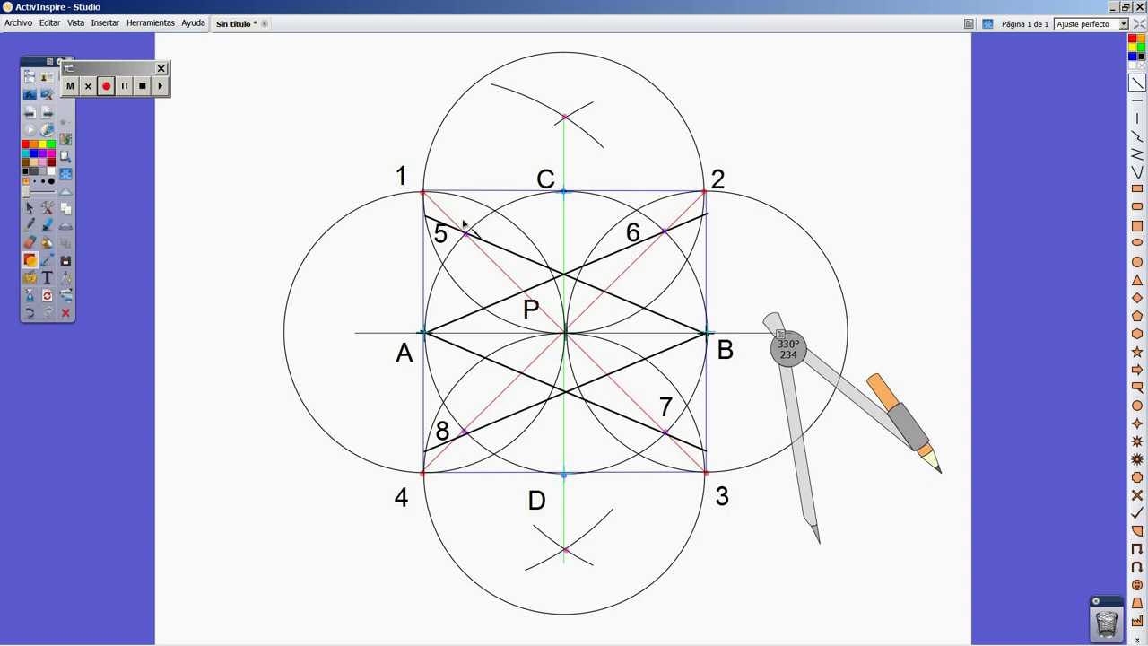
# - Draw four black lines: from C through 8 and 7, from D through 6 and 5
pyautogui.moveTo(565, 191)
pyautogui.mouseDown()
pyautogui.moveTo(466, 465)
pyautogui.moveTo(451, 473)
pyautogui.mouseUp()
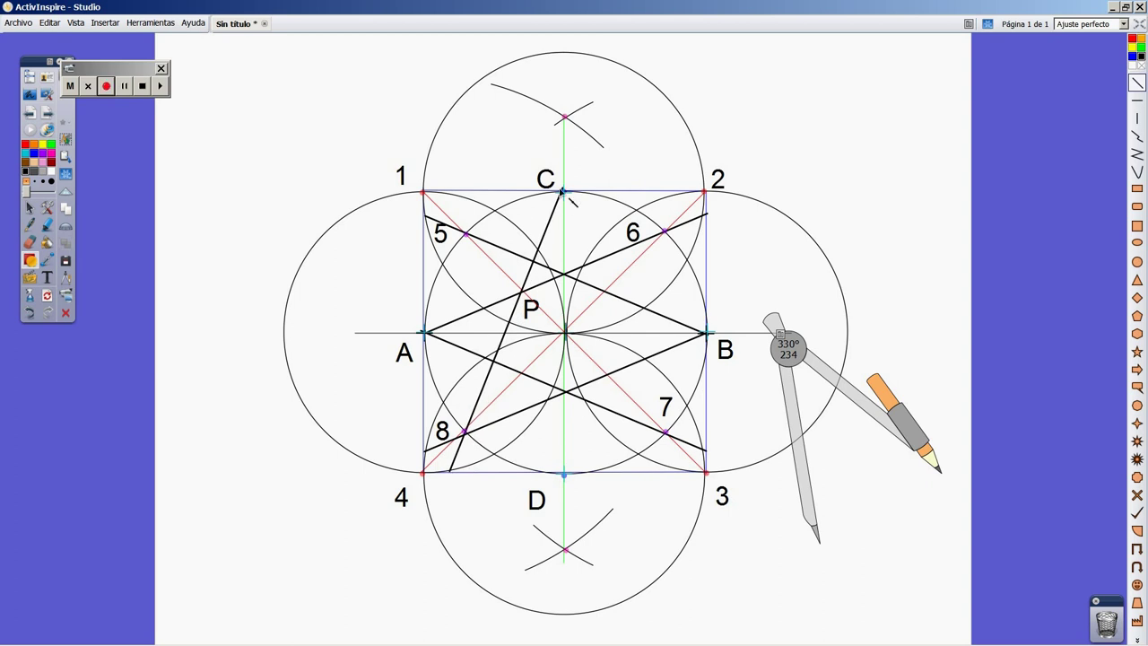
pyautogui.moveTo(562, 191); pyautogui.dragTo(685, 472)
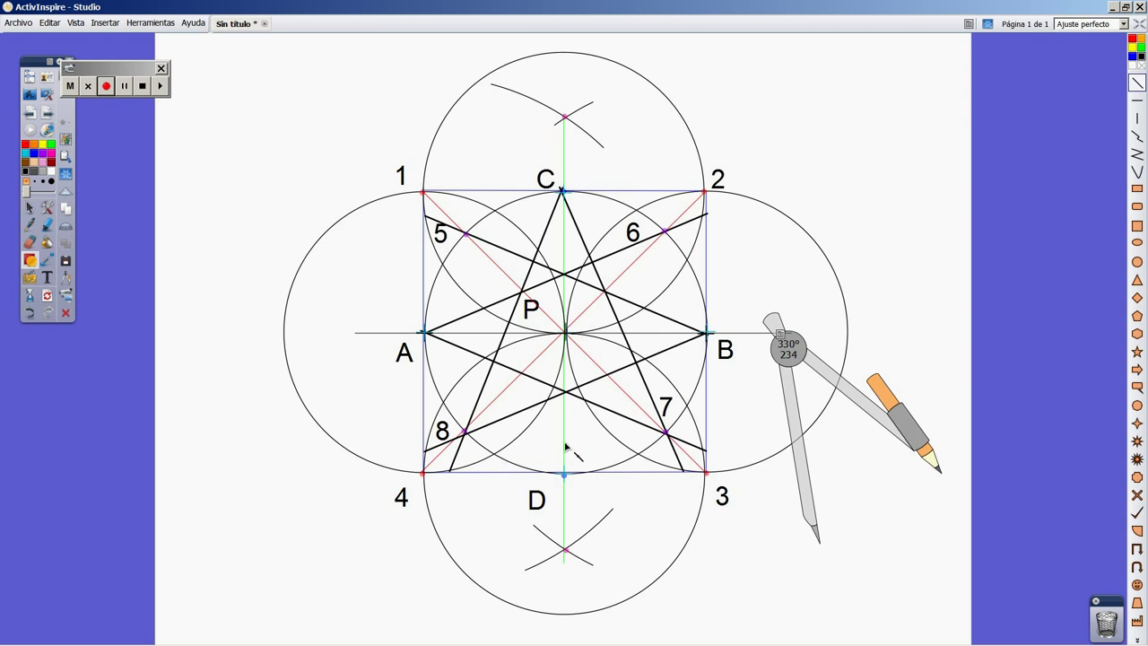
pyautogui.moveTo(565, 475); pyautogui.dragTo(682, 191)
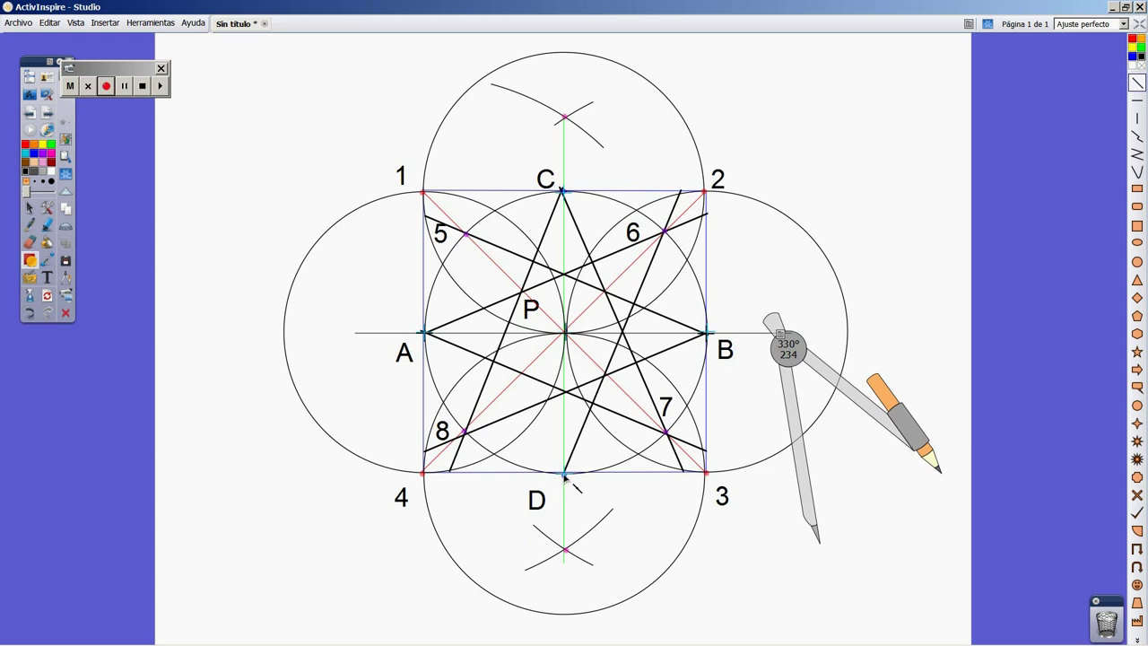
pyautogui.moveTo(563, 474); pyautogui.dragTo(447, 189)
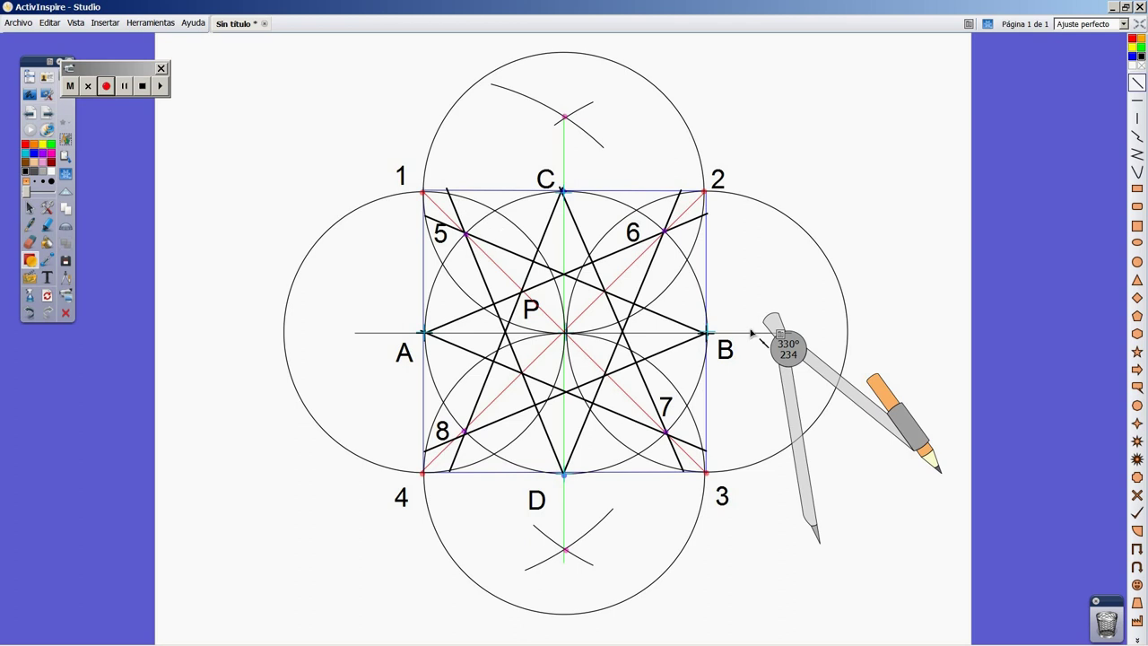